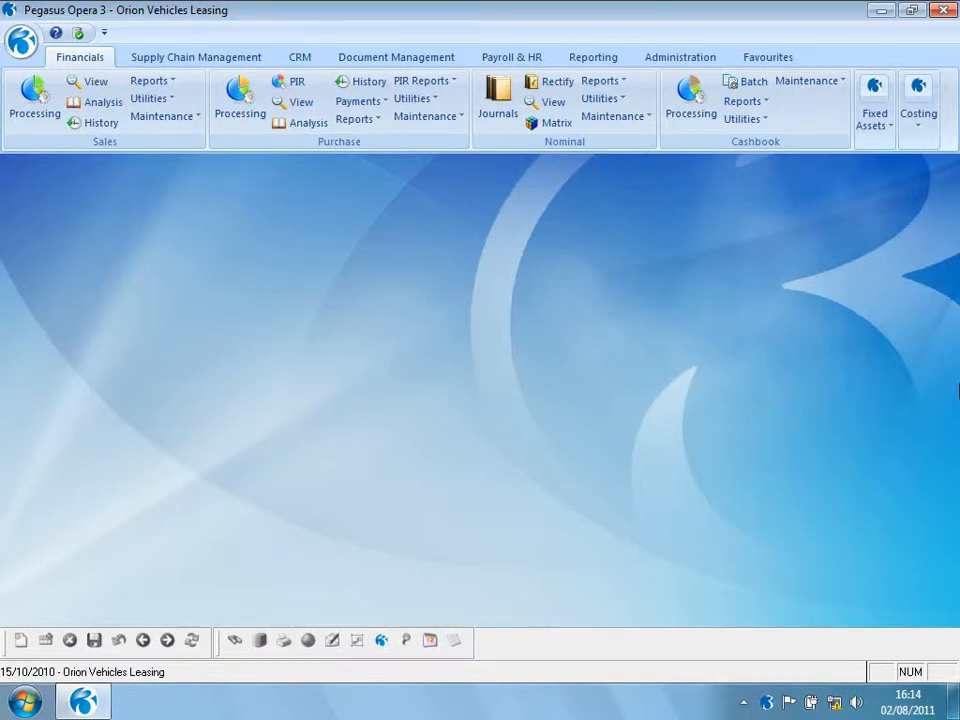
Review the application and link options in the Orion Vehicles Leasing company profile, and close the profile
left_click(690, 58)
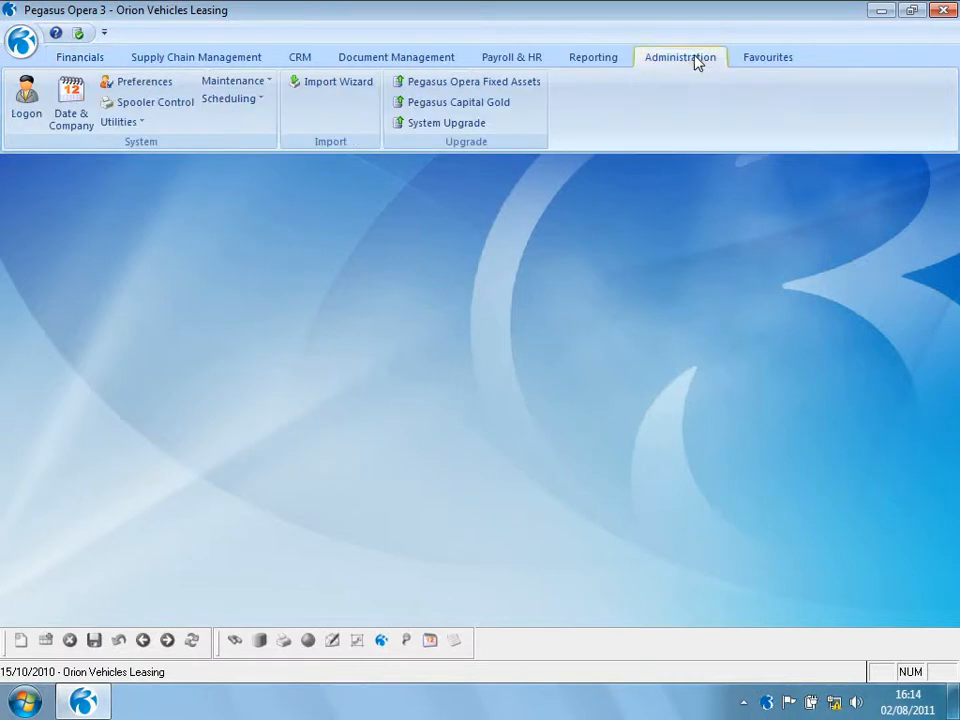
left_click(240, 84)
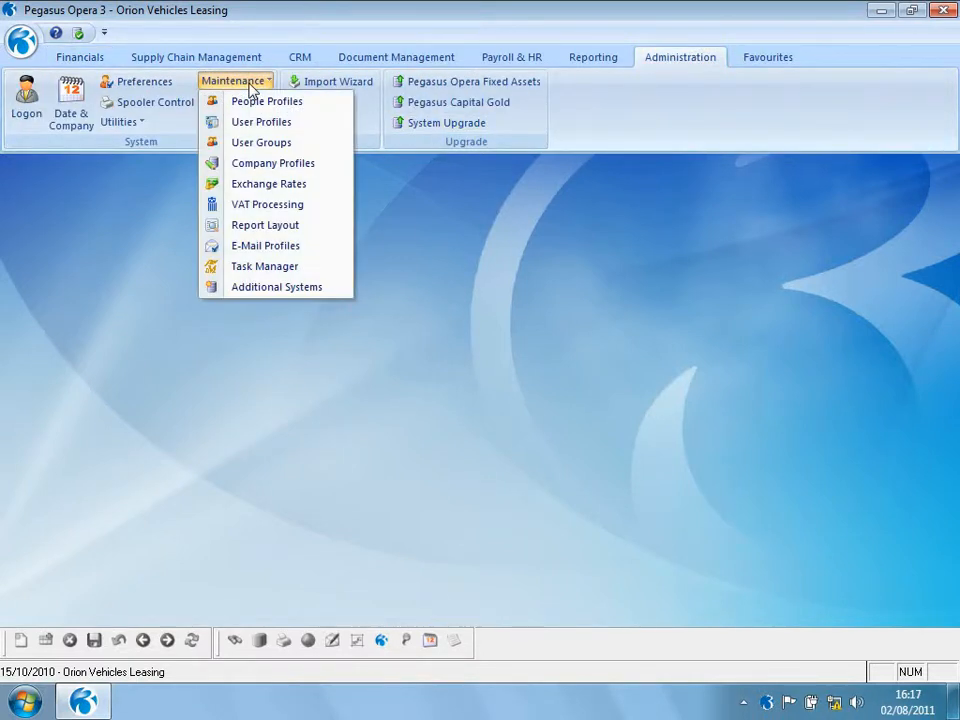
left_click(244, 165)
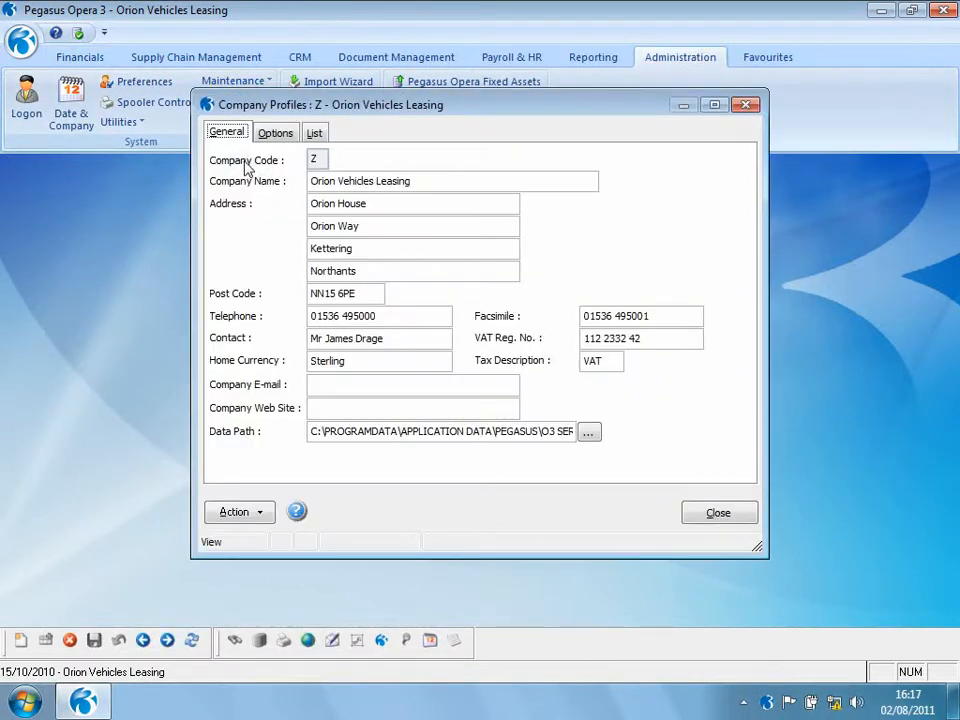
left_click(271, 136)
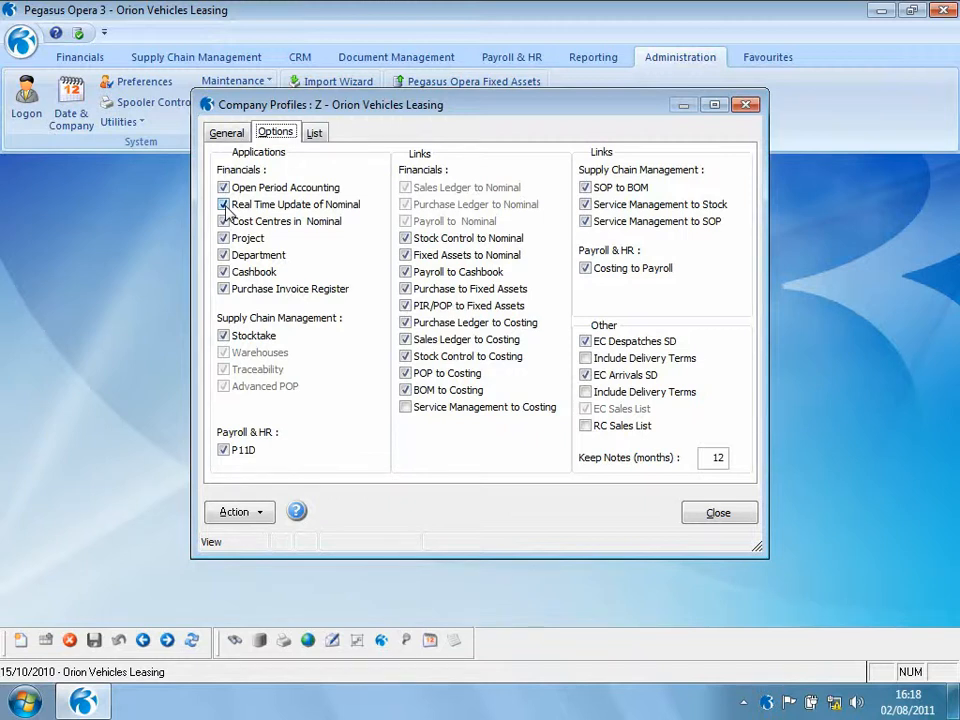
left_click(718, 512)
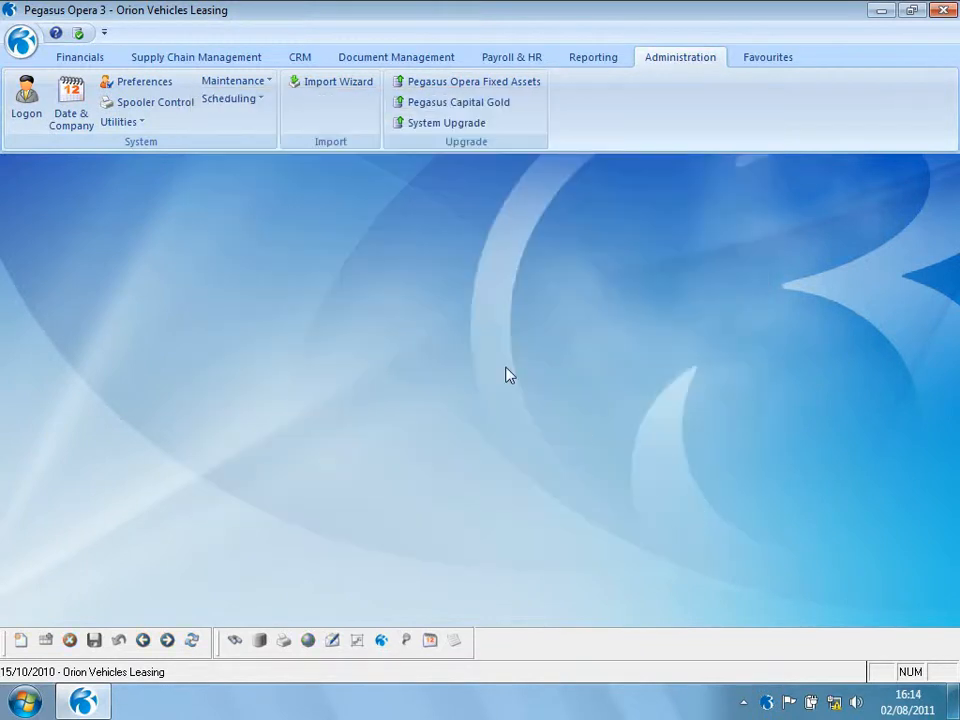
Open the Nominal Ledger financial calendar and examine the 2010 period statuses and the available financial years
left_click(91, 64)
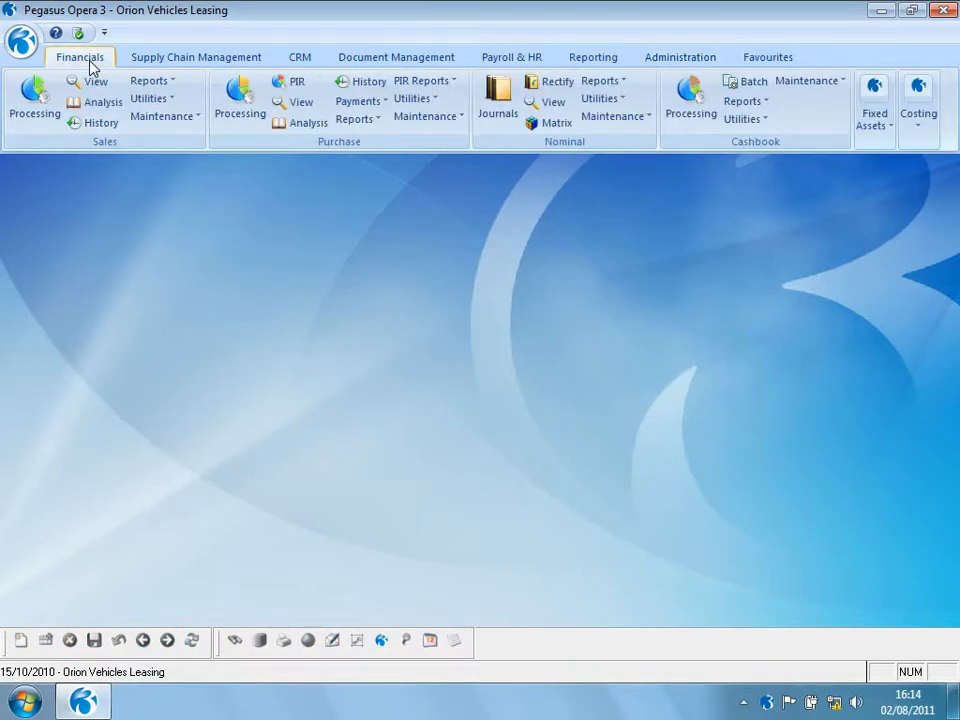
left_click(608, 98)
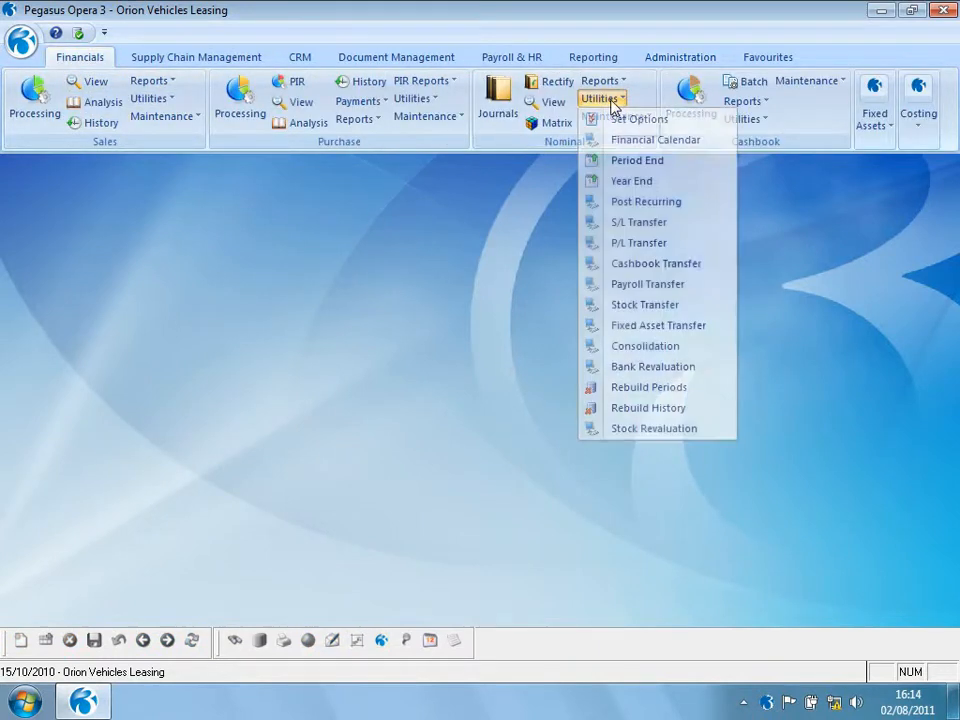
left_click(624, 142)
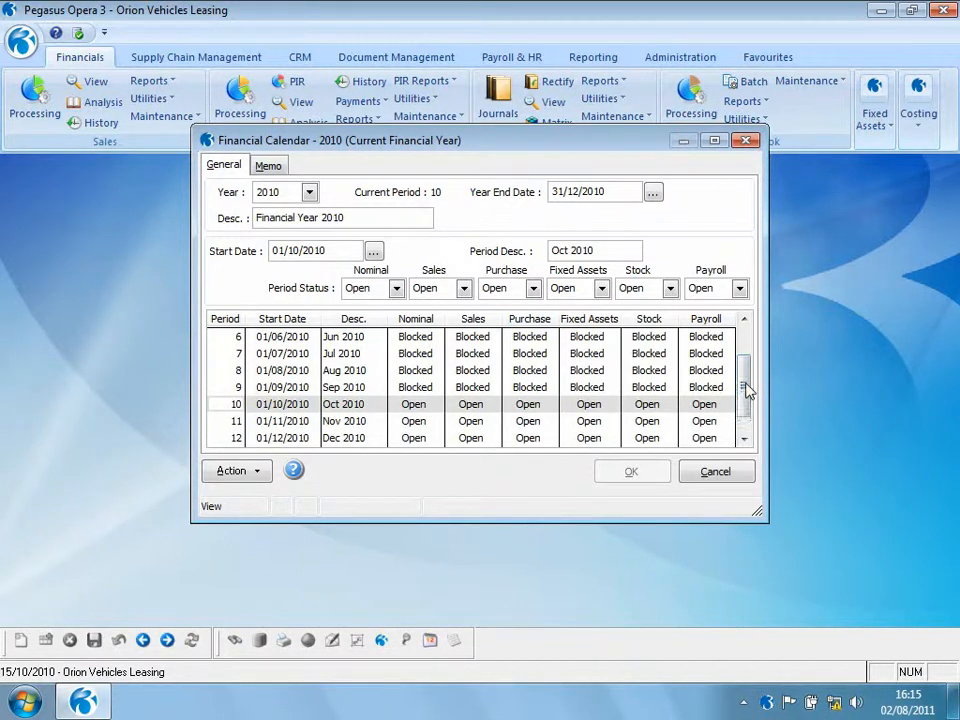
left_click(748, 345)
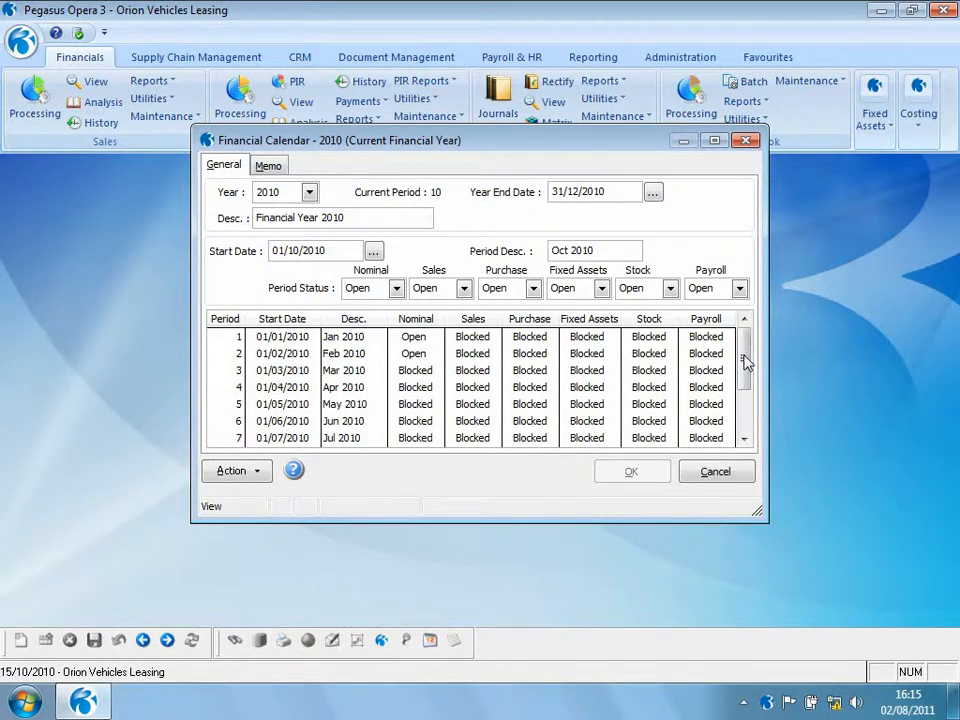
left_click(742, 405)
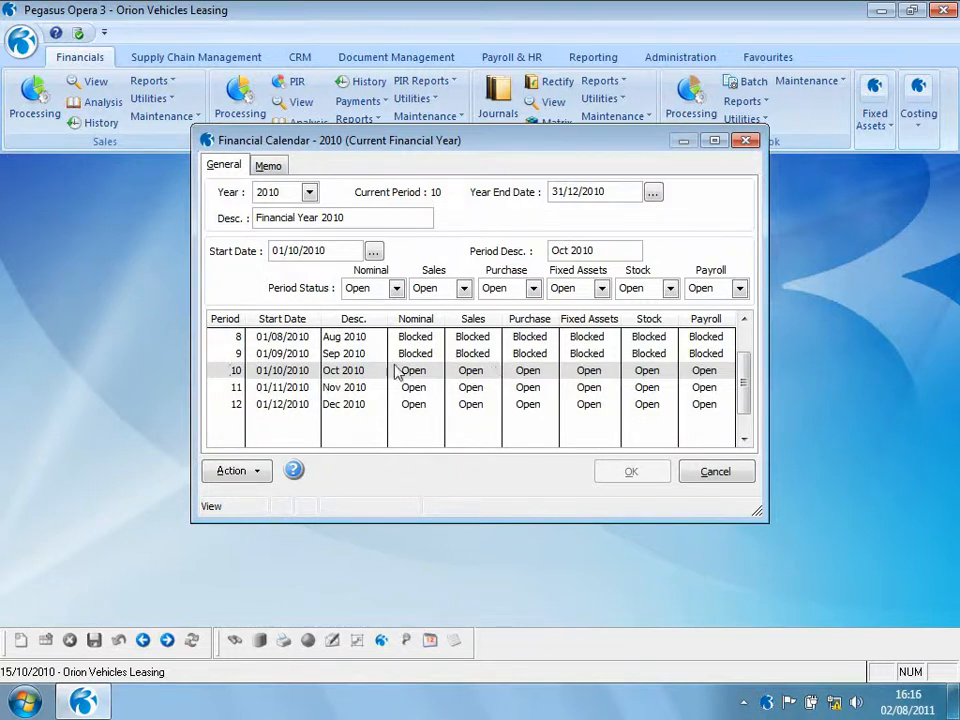
left_click(311, 193)
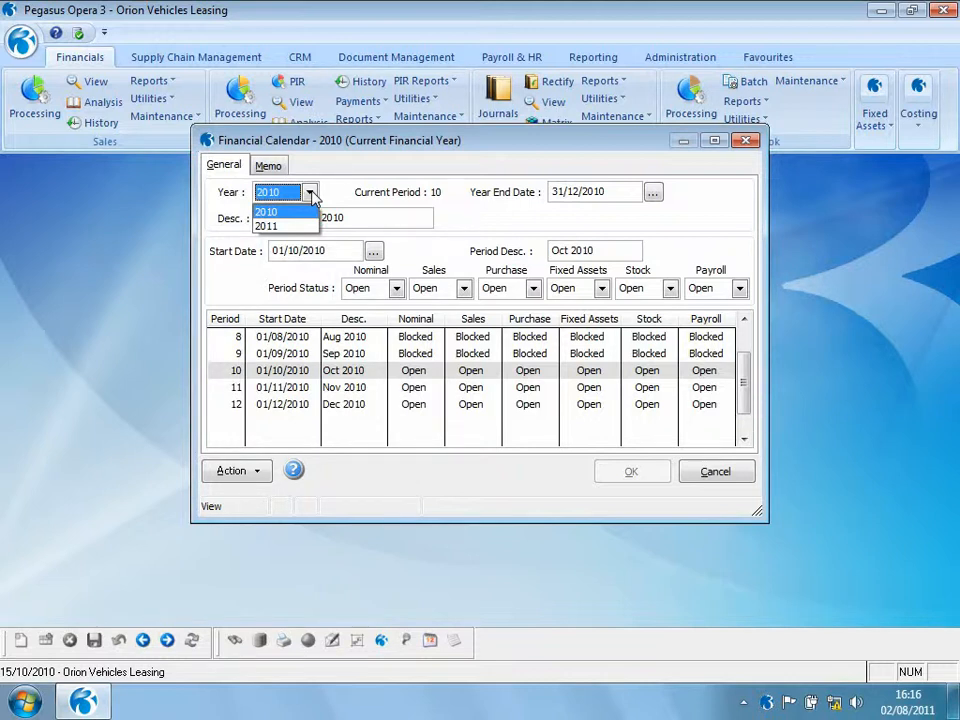
Create the previous financial year calendar for 2009 with the model year set to None
left_click(249, 472)
left_click(251, 474)
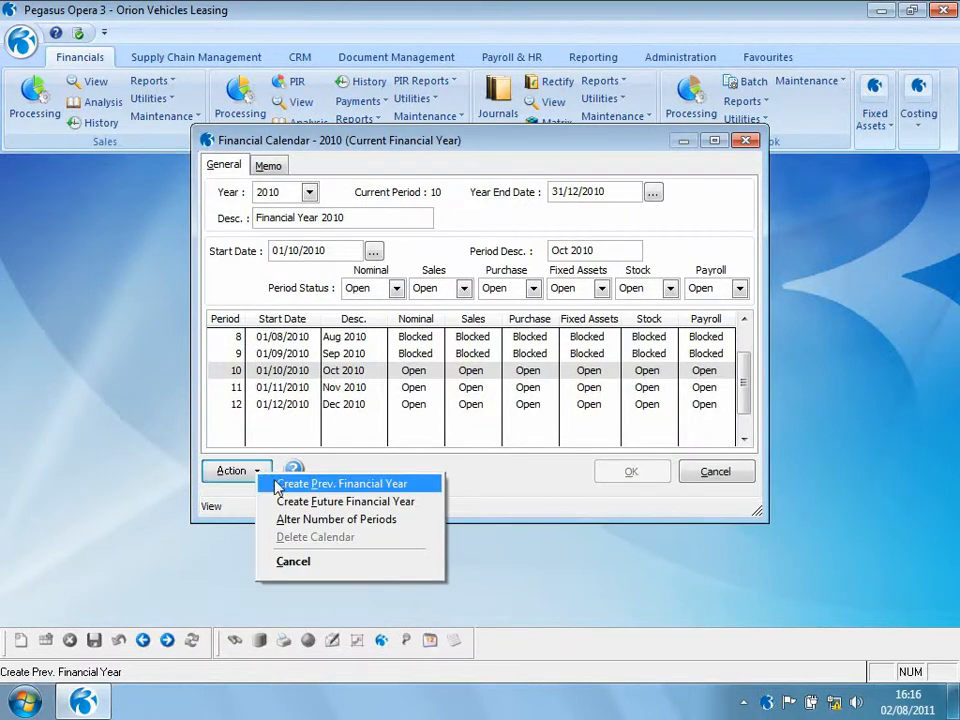
left_click(327, 488)
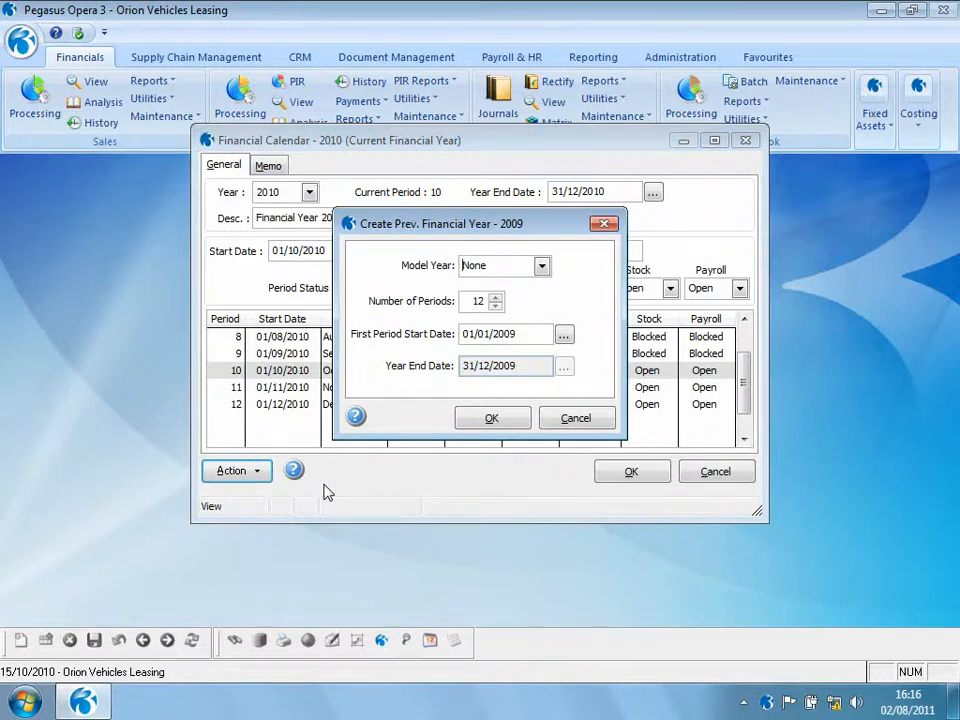
left_click(541, 265)
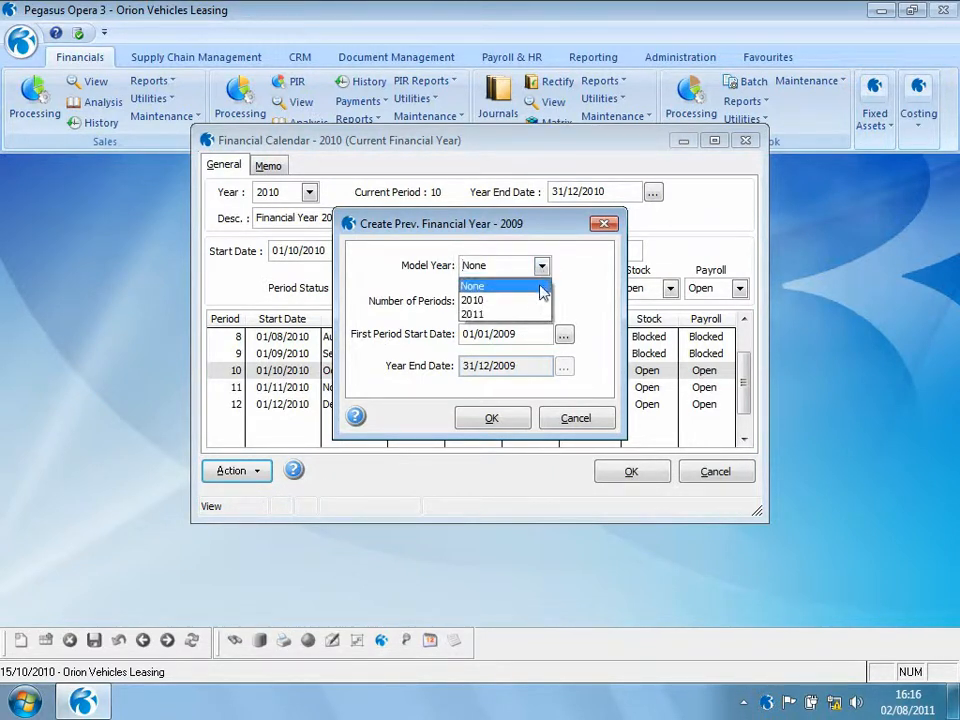
left_click(533, 288)
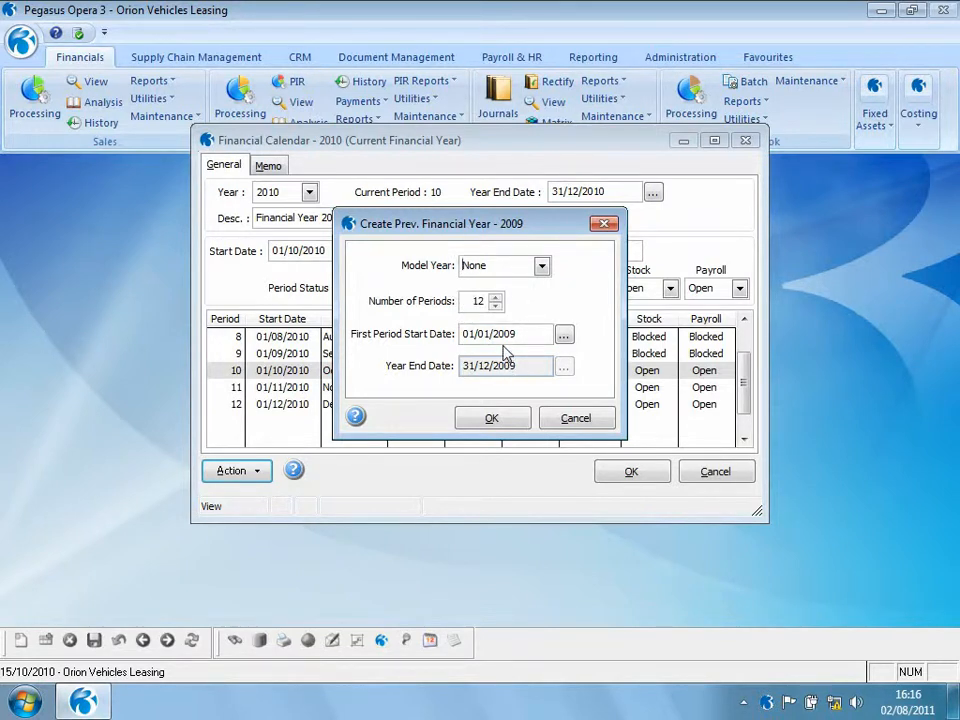
left_click(496, 420)
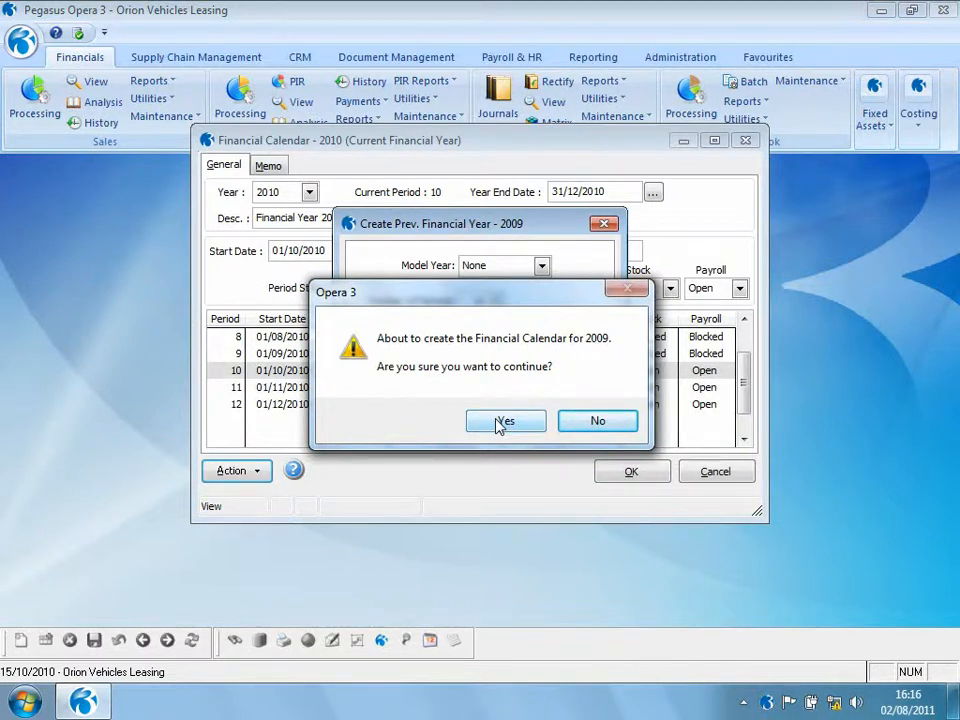
left_click(503, 422)
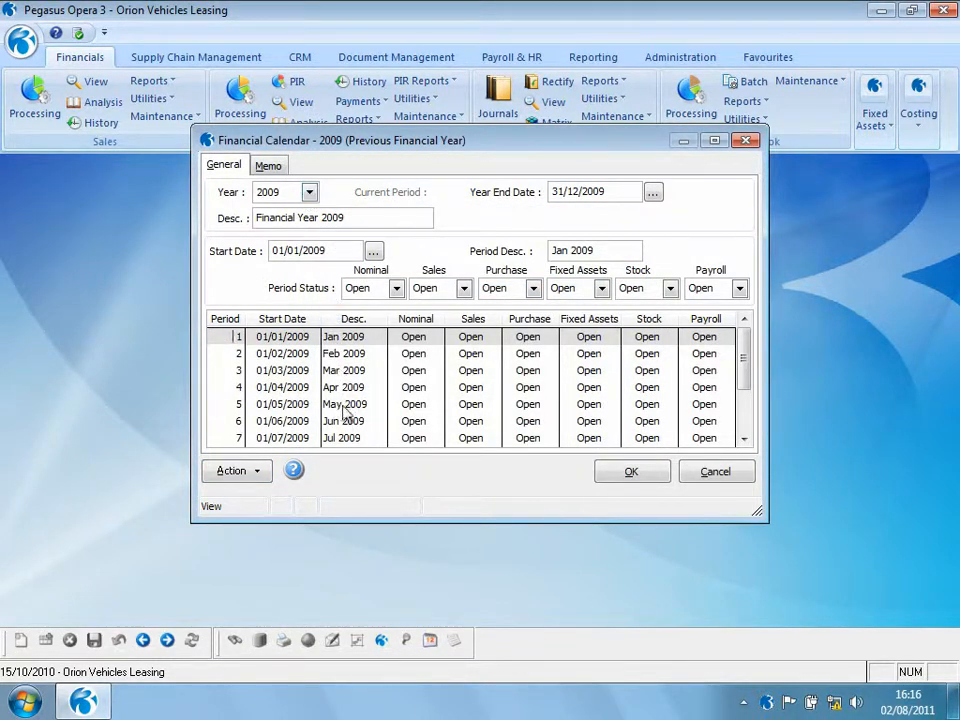
Save the new 2009 calendar and switch the financial calendar to 2010, showing periods 8 to 12
left_click(310, 193)
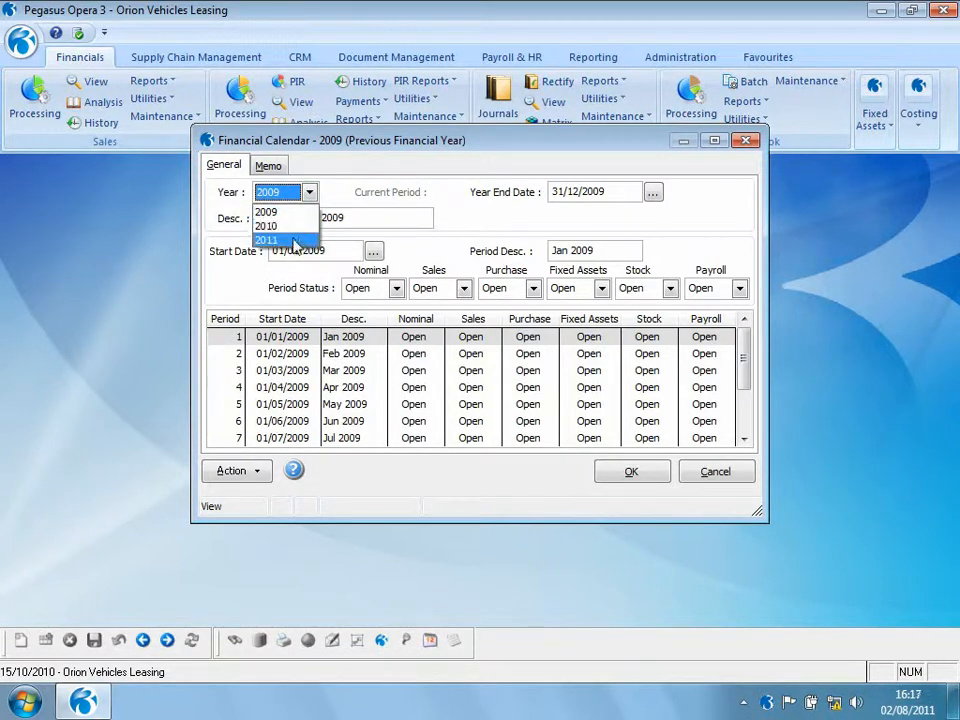
left_click(290, 241)
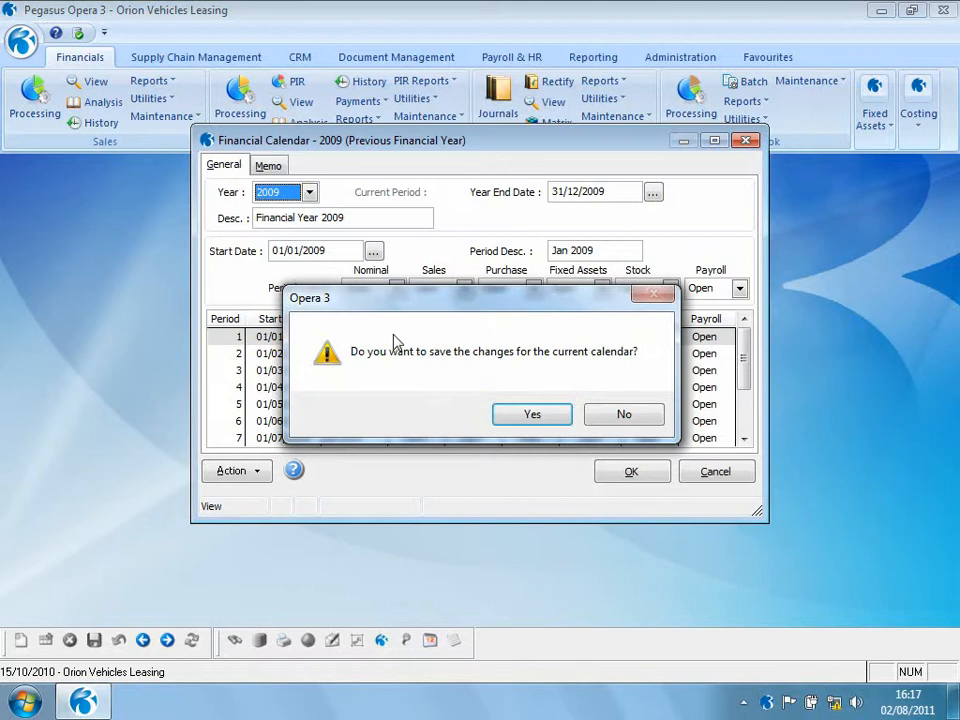
left_click(517, 422)
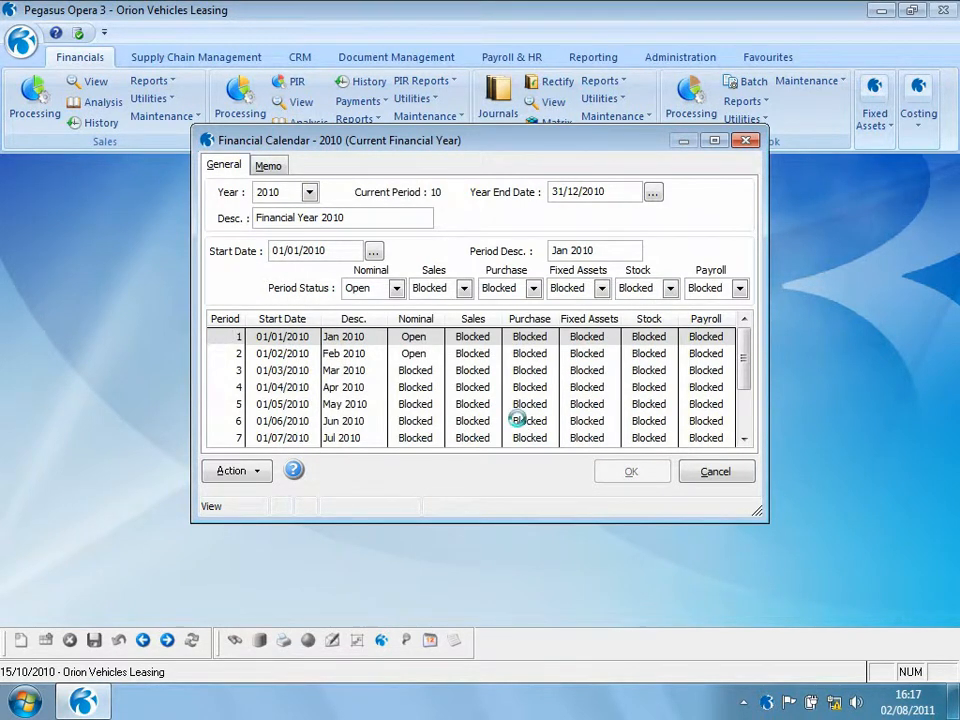
left_click(747, 428)
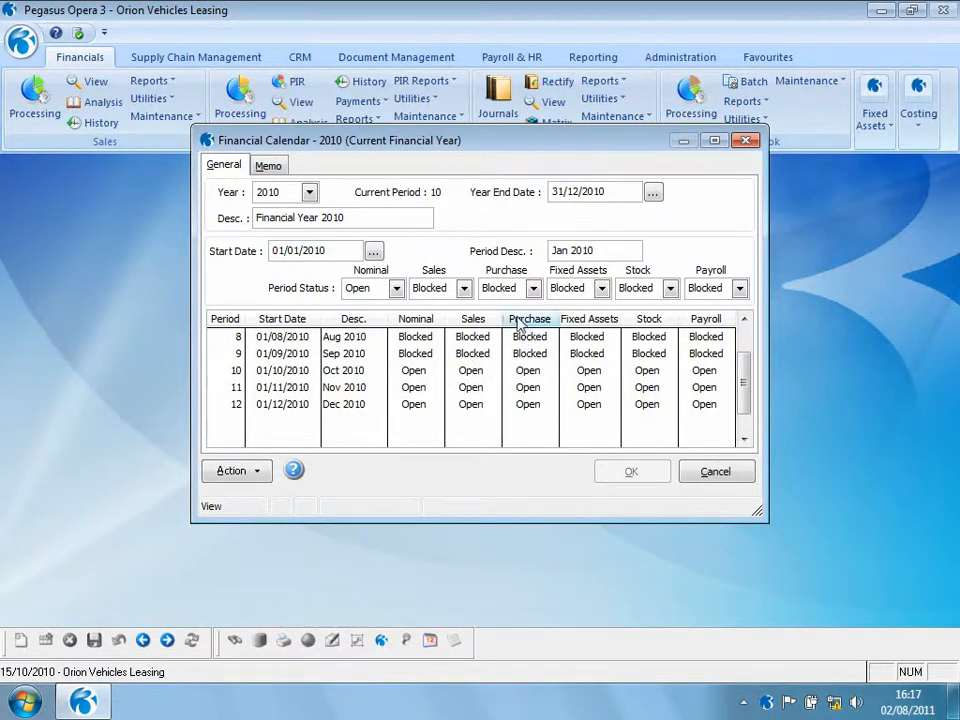
Try setting the Sales status of the January 2010 period to Open, and undo the change
left_click(464, 289)
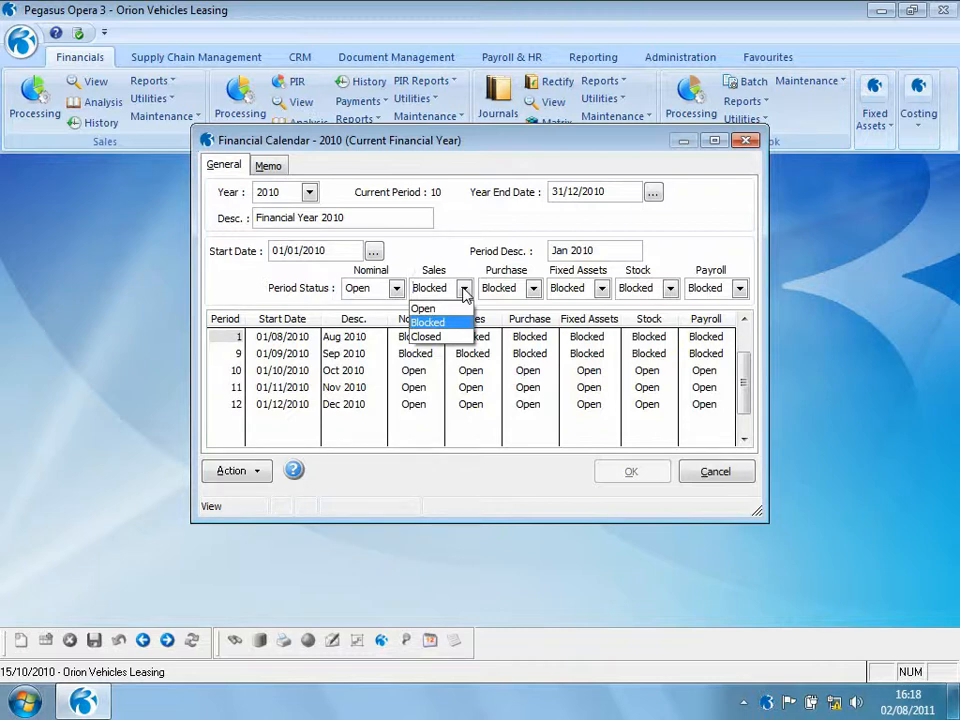
left_click(534, 289)
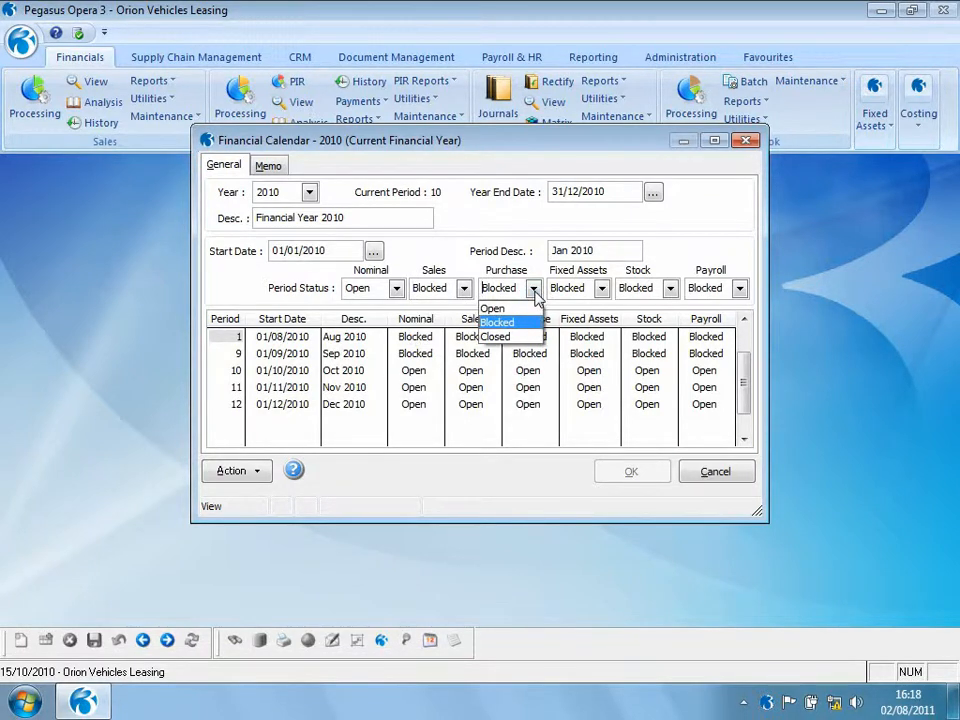
left_click(520, 323)
left_click(465, 290)
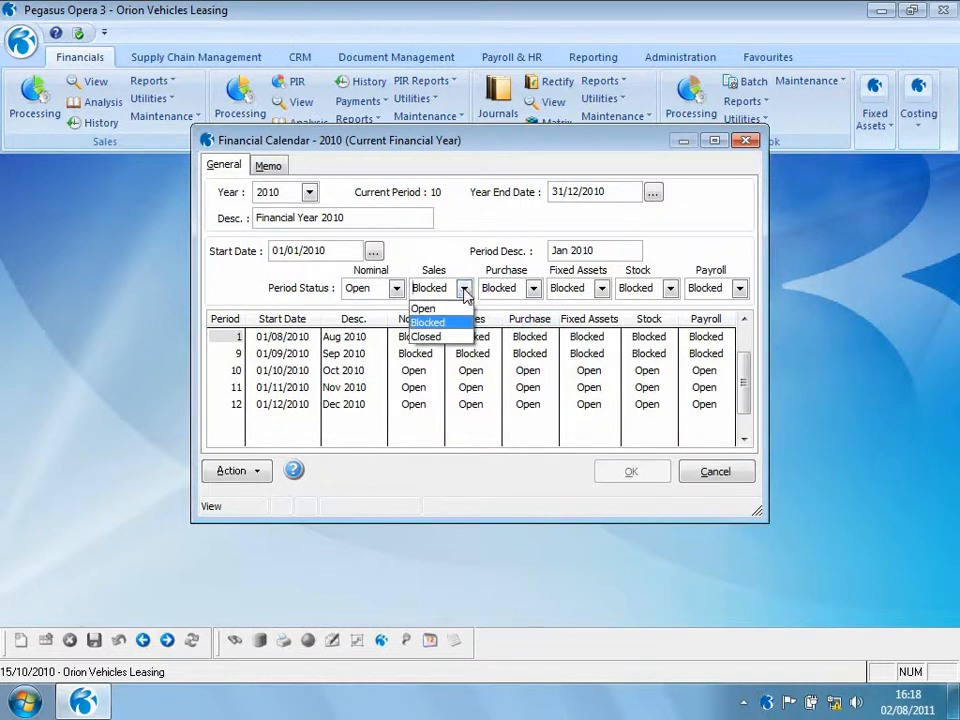
left_click(440, 310)
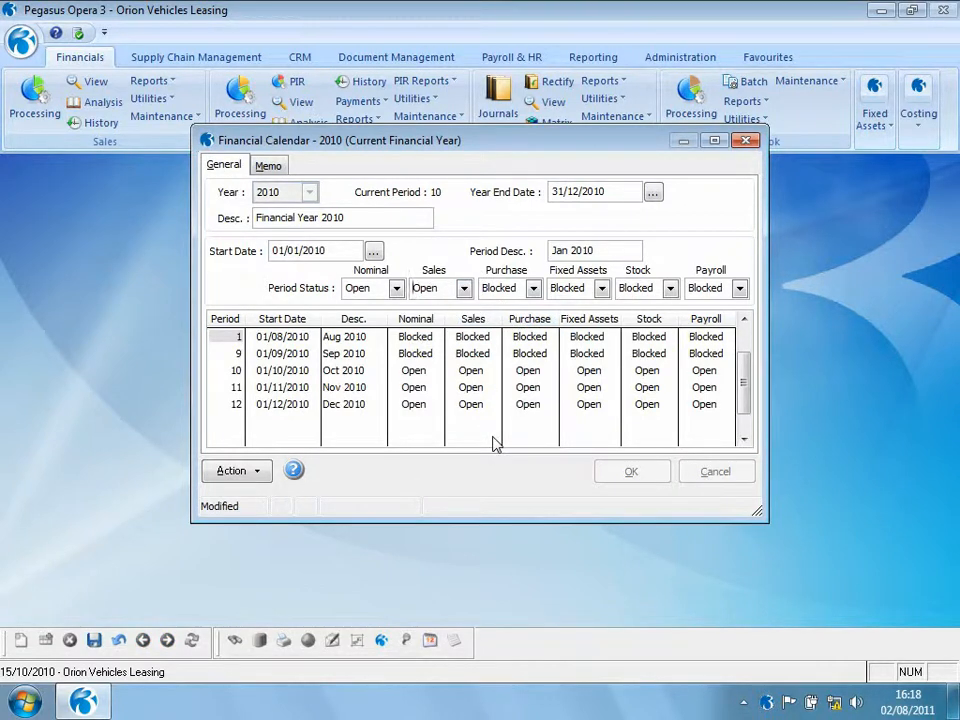
left_click(120, 640)
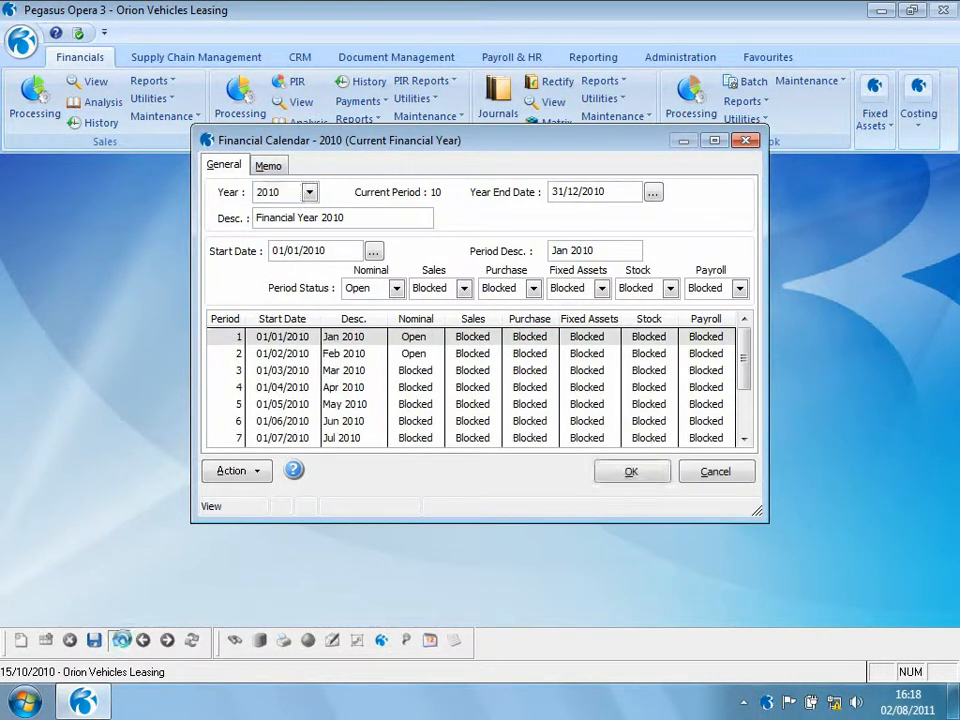
Try setting the Nominal status of the November 2010 period to Blocked, and discard the change
left_click_drag(746, 364, 748, 420)
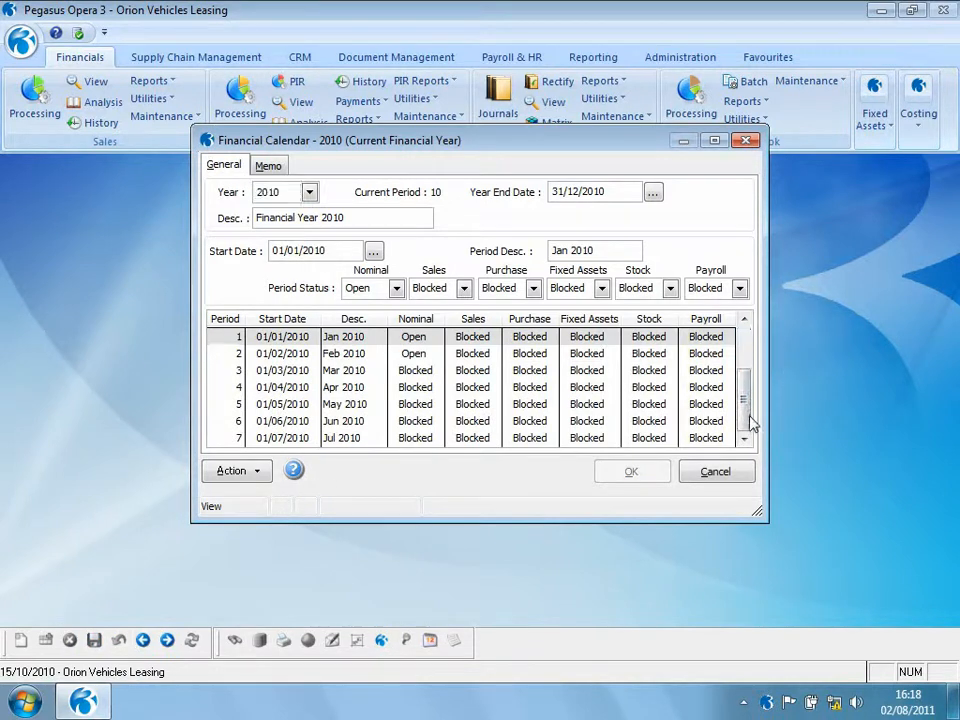
left_click(343, 387)
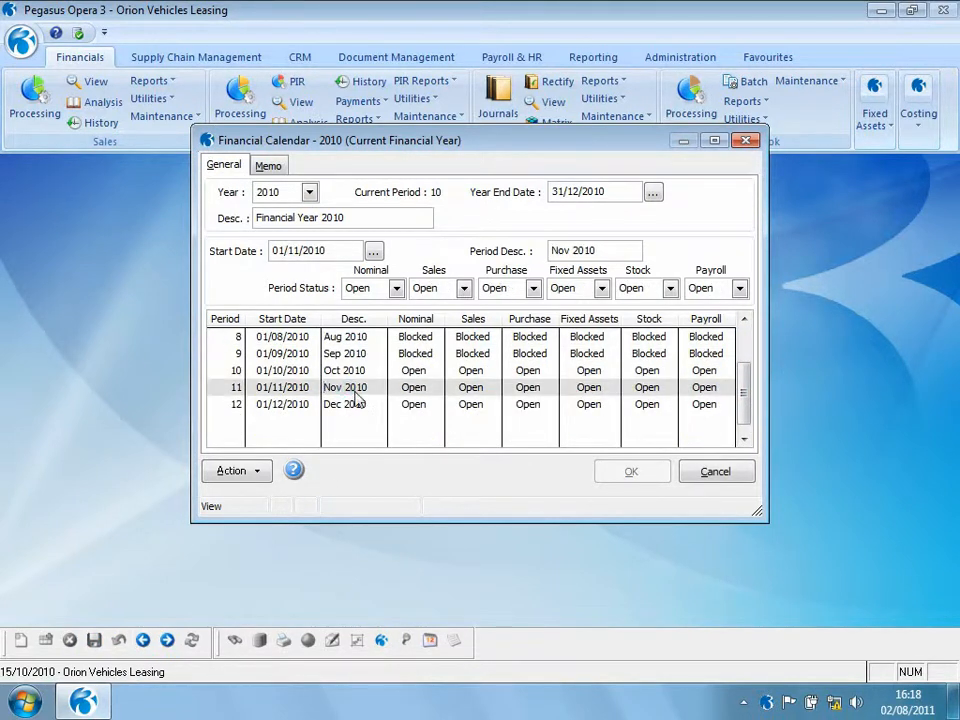
left_click(396, 288)
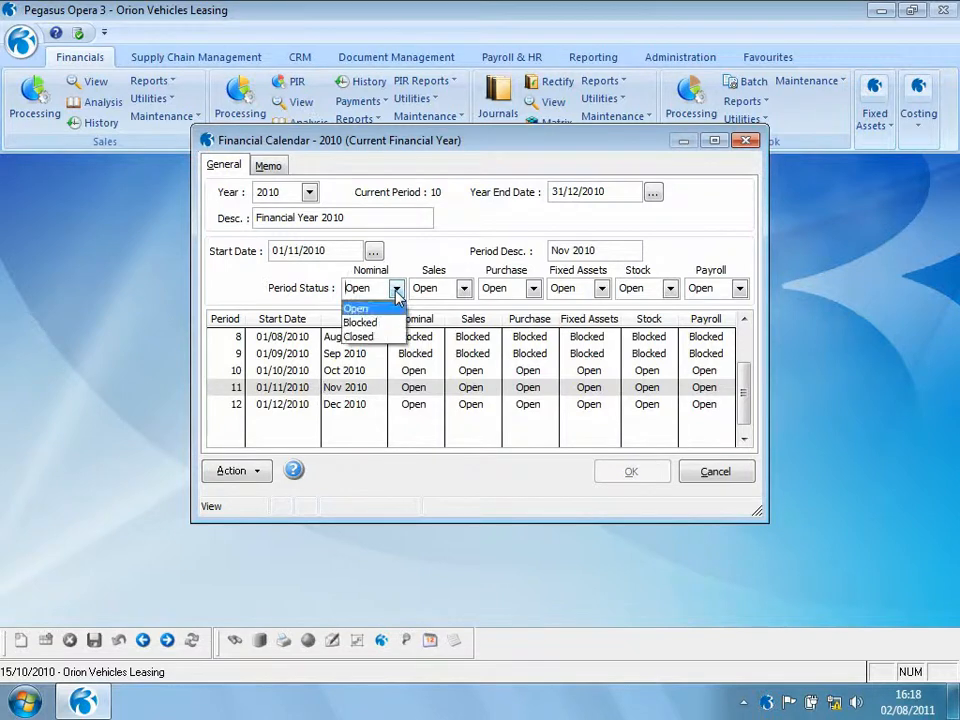
left_click(383, 324)
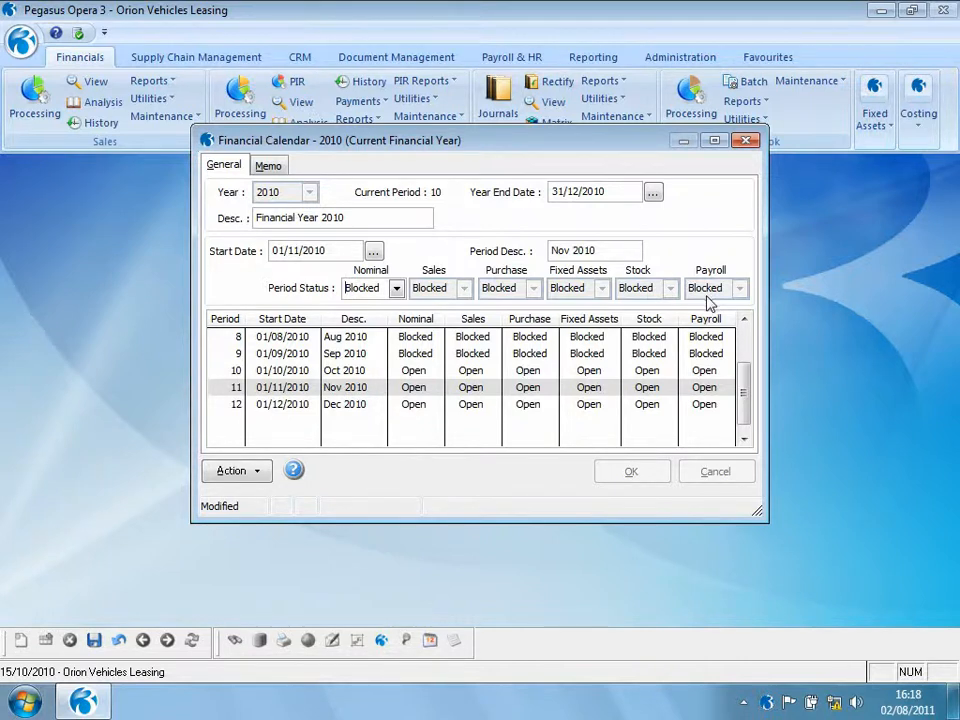
left_click(142, 641)
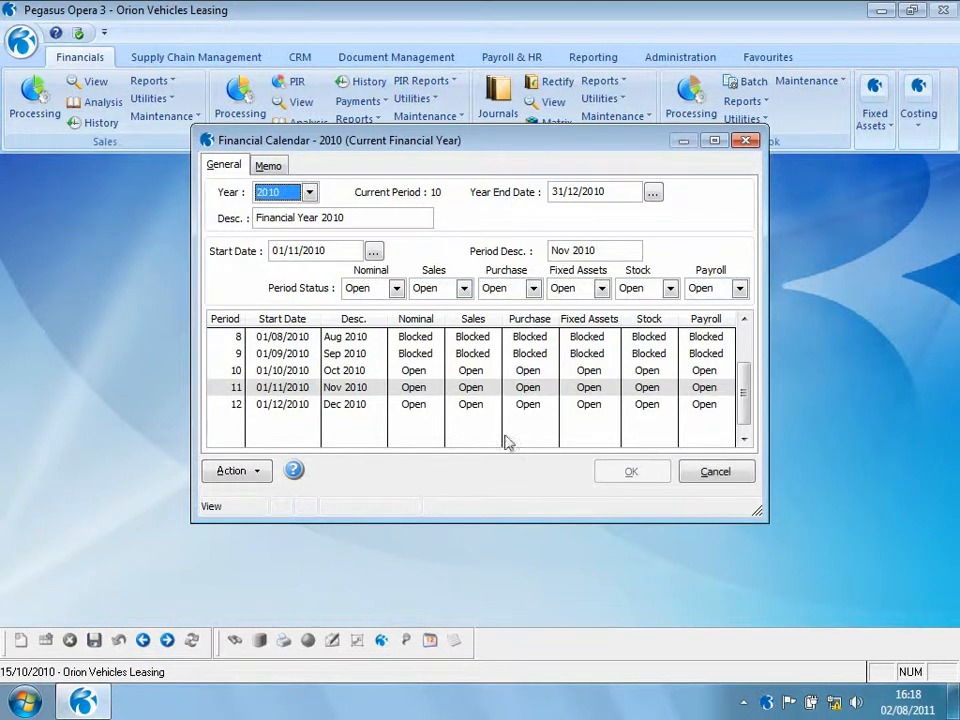
Set the Purchase status of the October 2010 period to Blocked, save it and close the financial calendar
left_click(302, 371)
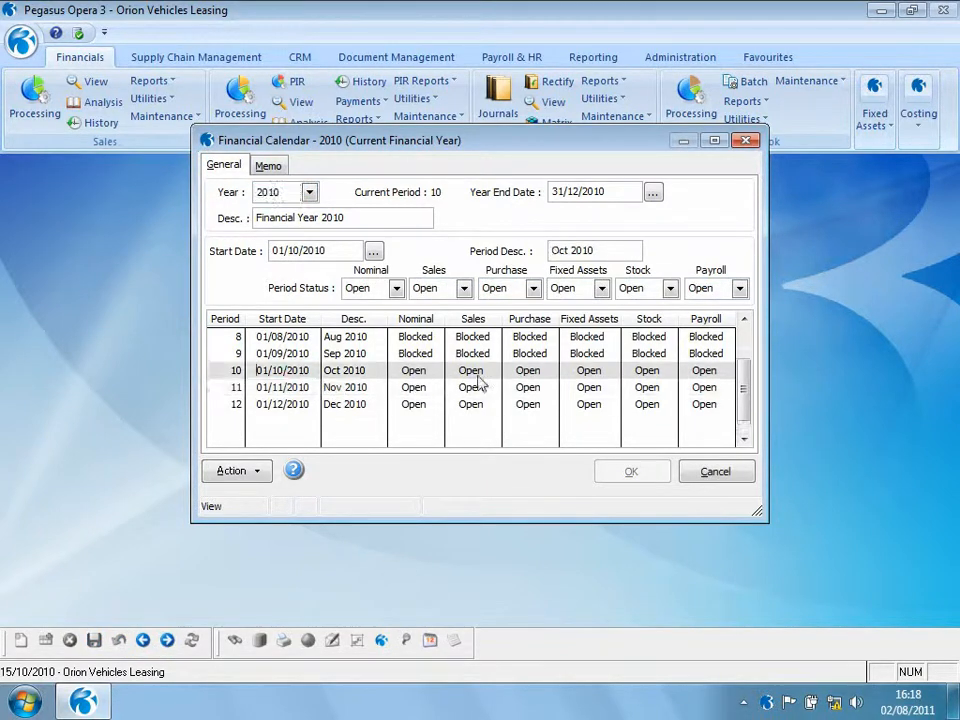
left_click(533, 289)
left_click(524, 324)
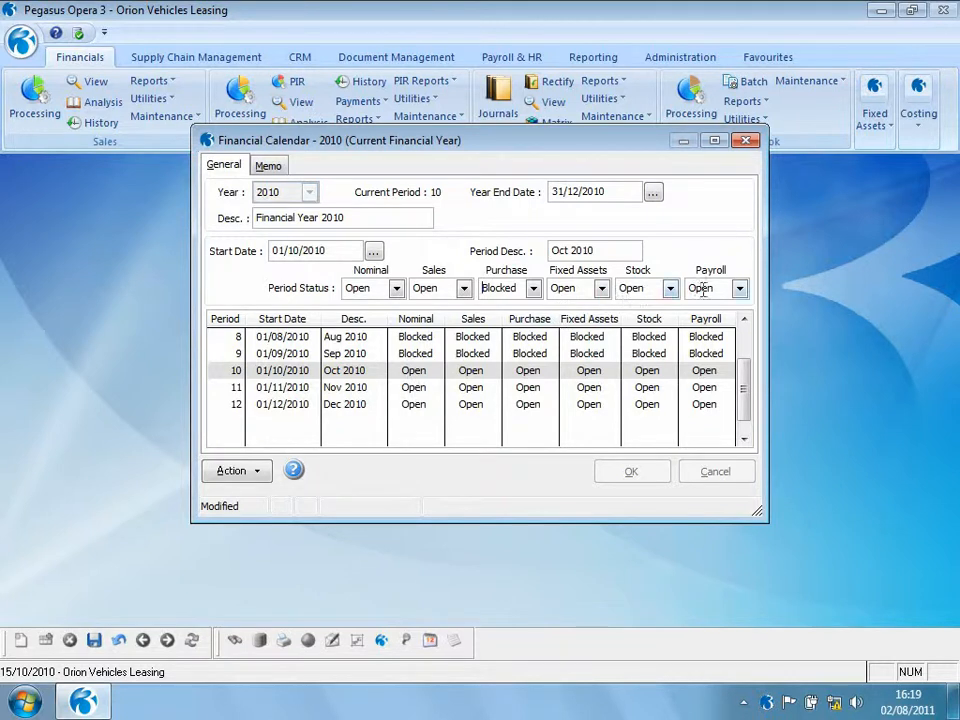
left_click(95, 641)
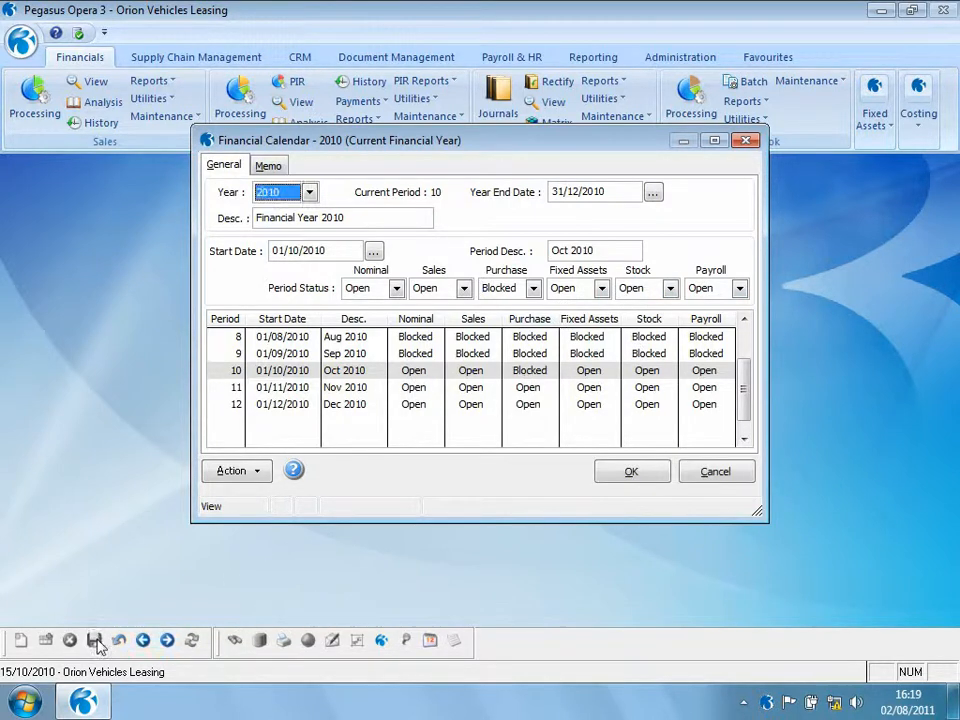
left_click(611, 476)
left_click(554, 421)
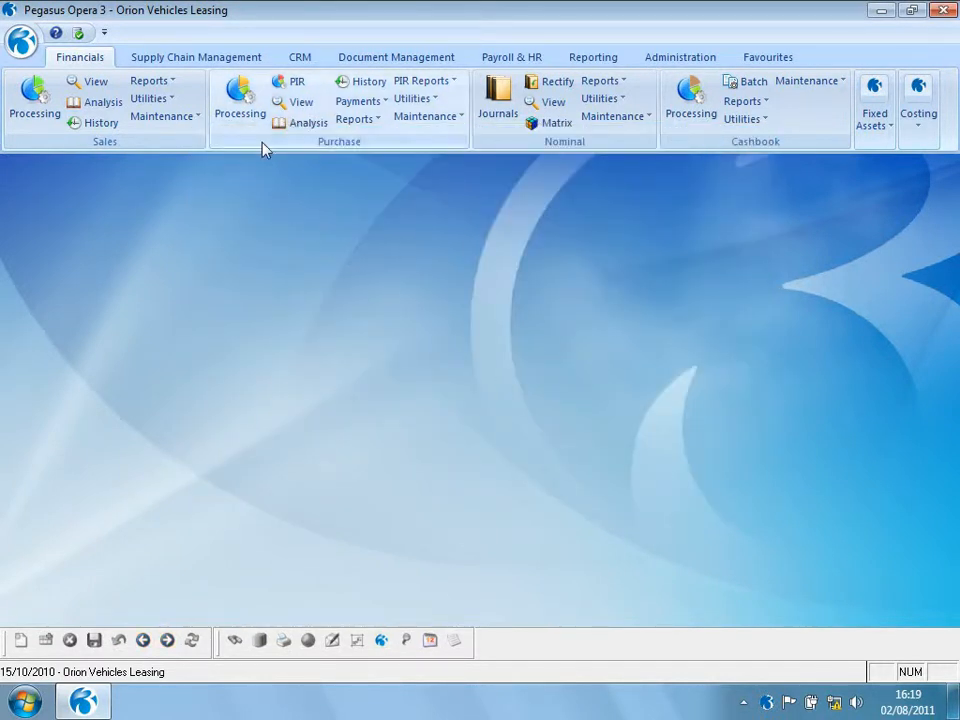
Start a purchase invoice for Carters Limited, keeping the date 15/10/2010 and entering INV1000 as the first reference
left_click(240, 96)
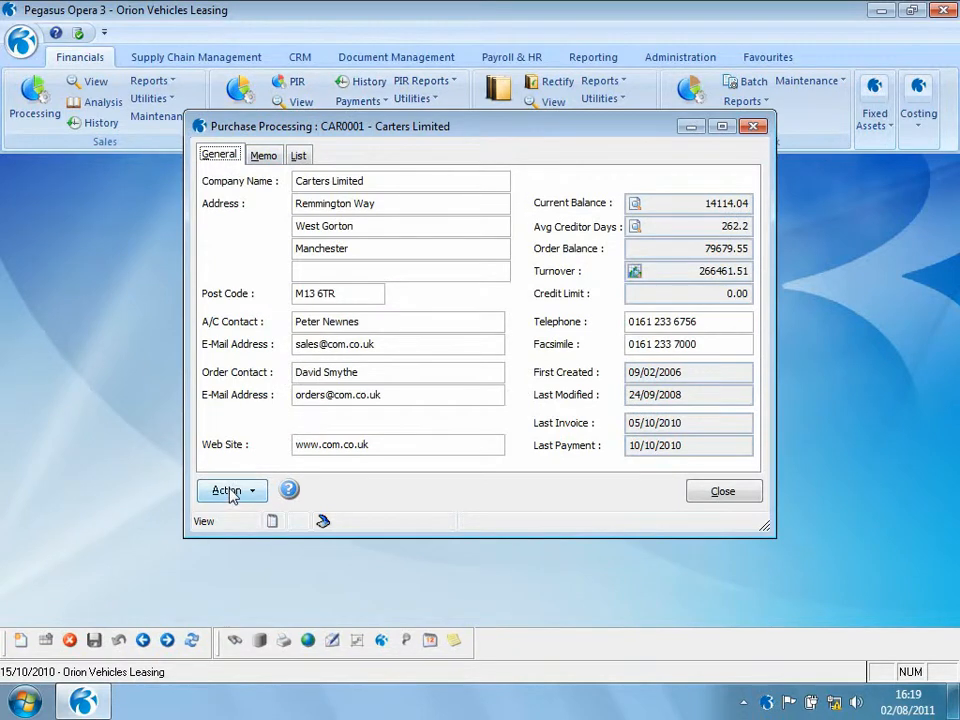
left_click(230, 490)
left_click(290, 532)
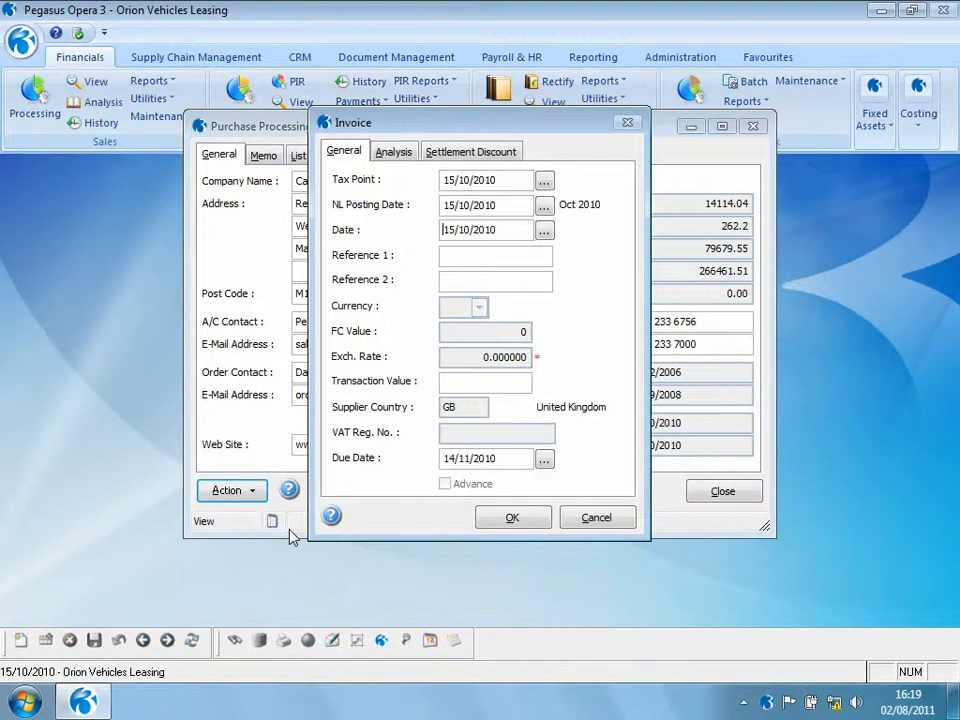
left_click(459, 258)
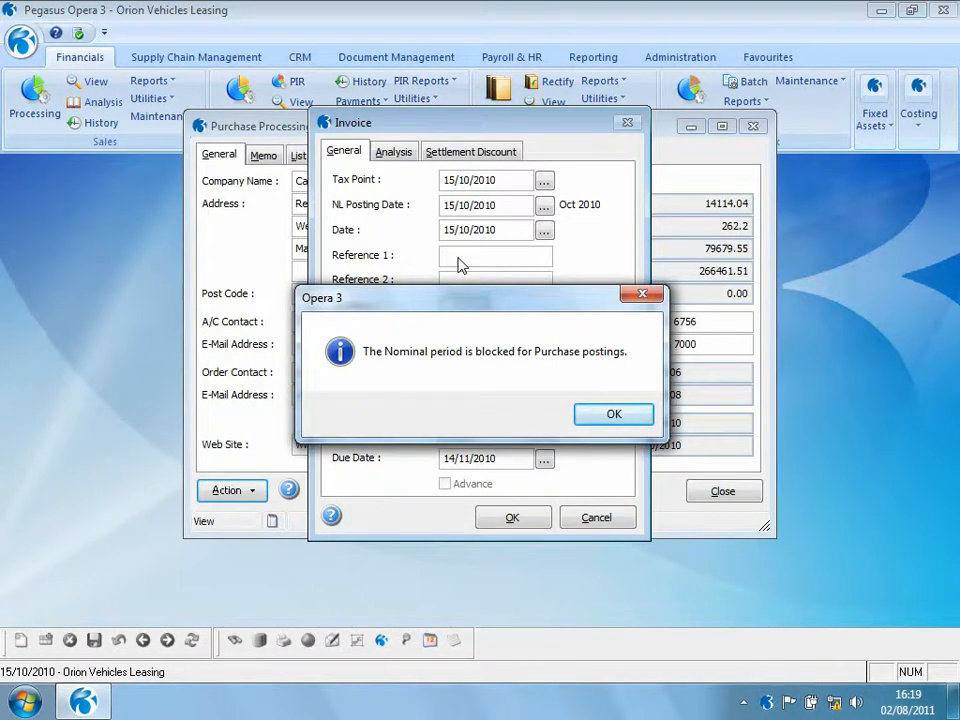
left_click(588, 416)
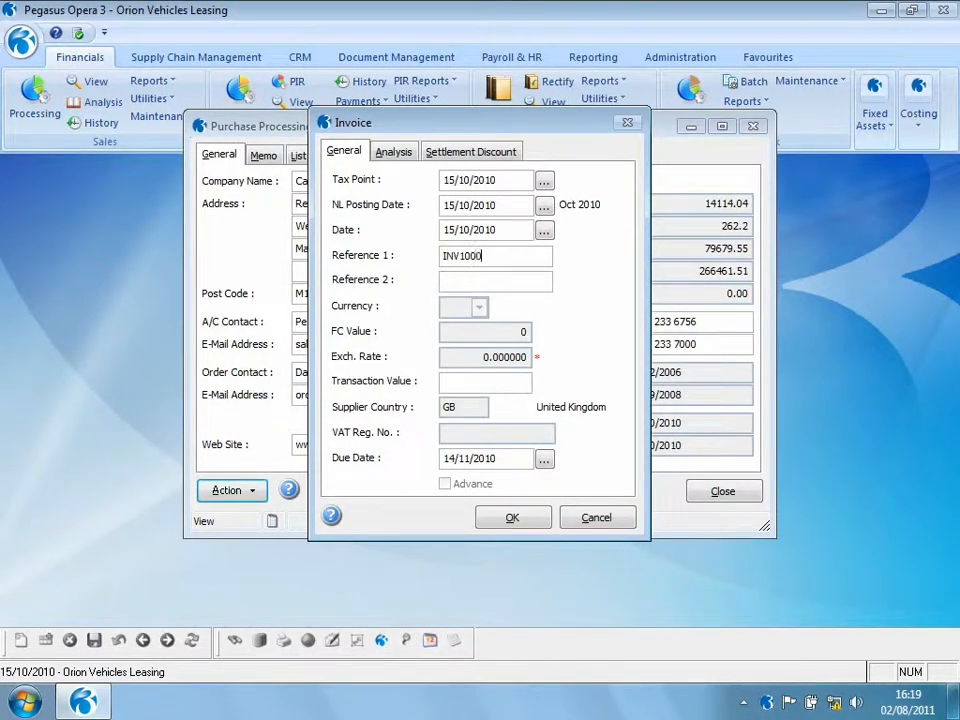
Set the invoice's nominal posting date to 30/11/2010 and its transaction value to 117.5, and accept the header
left_click(545, 207)
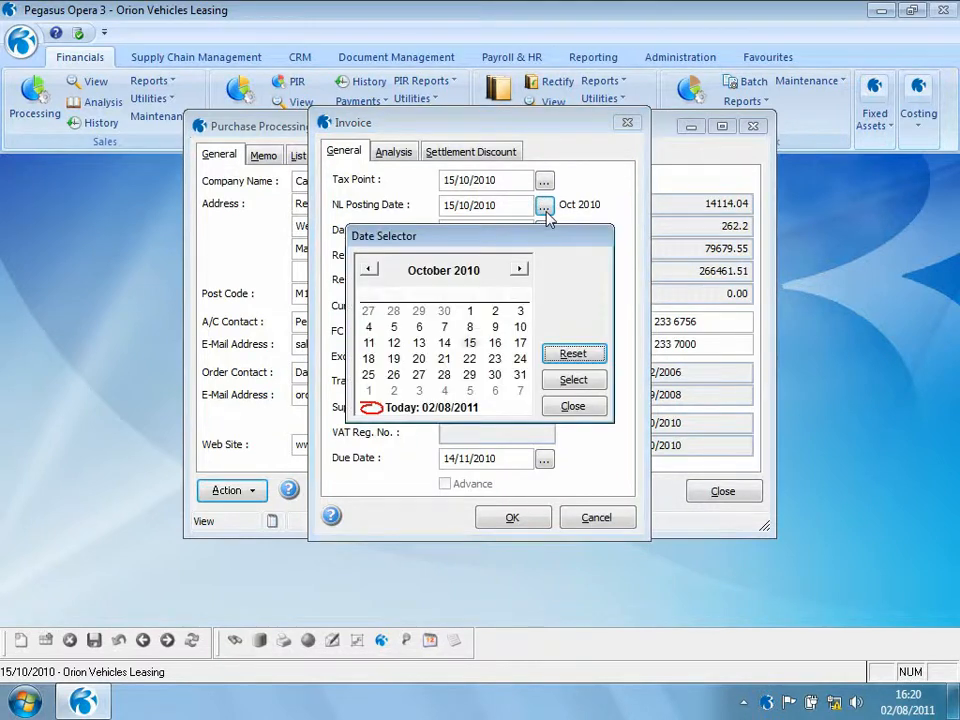
left_click(519, 269)
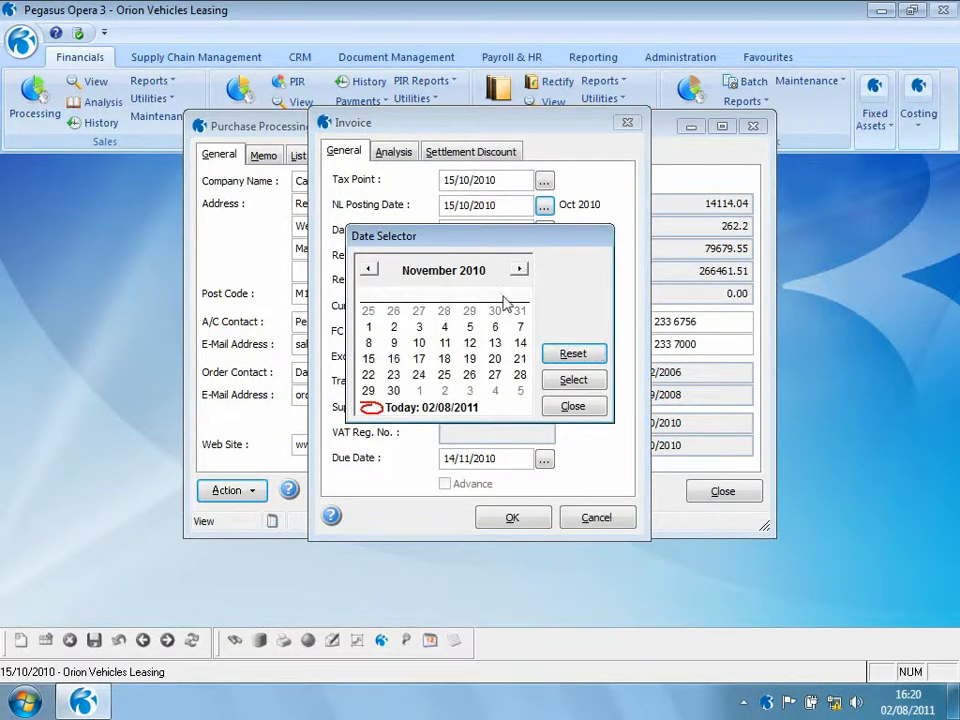
left_click(394, 390)
left_click(395, 391)
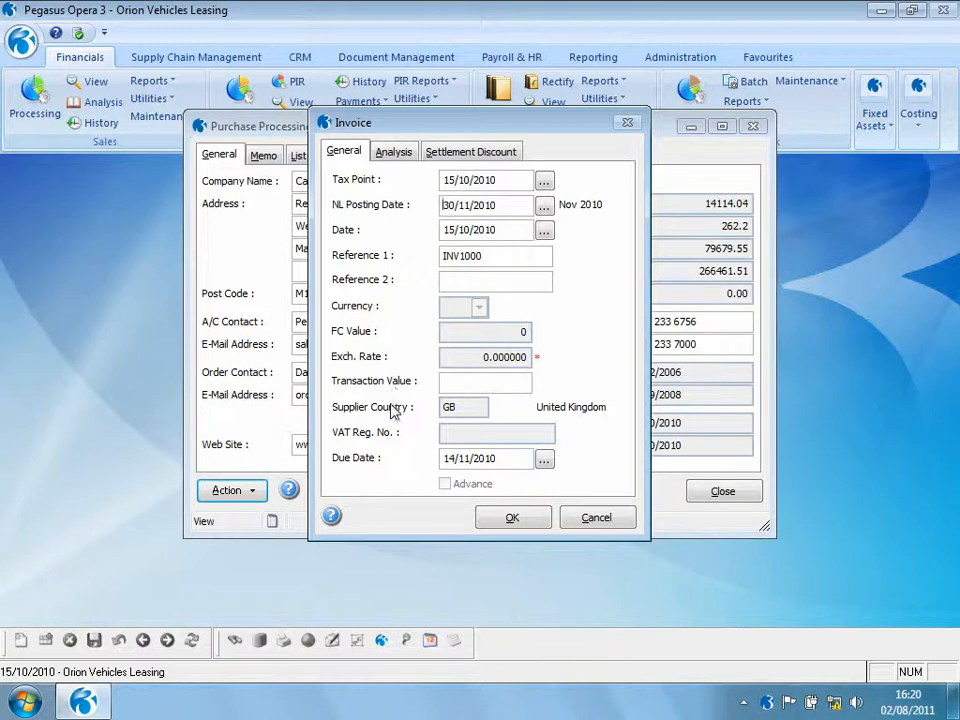
left_click(463, 380)
type("117.5")
left_click(506, 516)
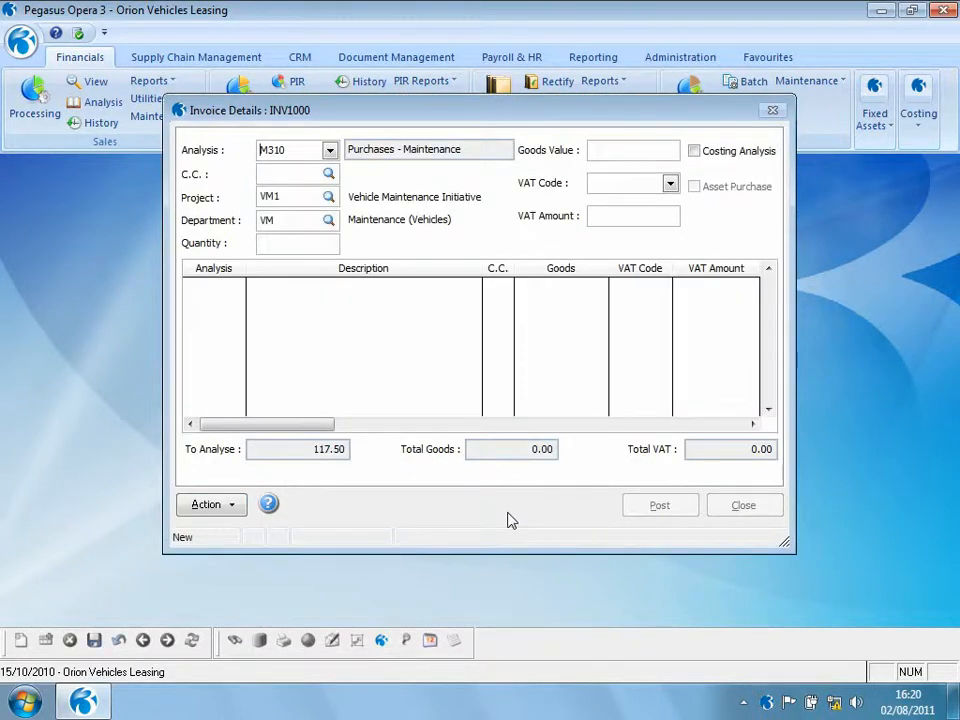
Analyse the invoice to M310 Purchases - Maintenance with a goods value of 100 and VAT code 1
left_click(638, 150)
type("100")
key("Tab")
key("Tab")
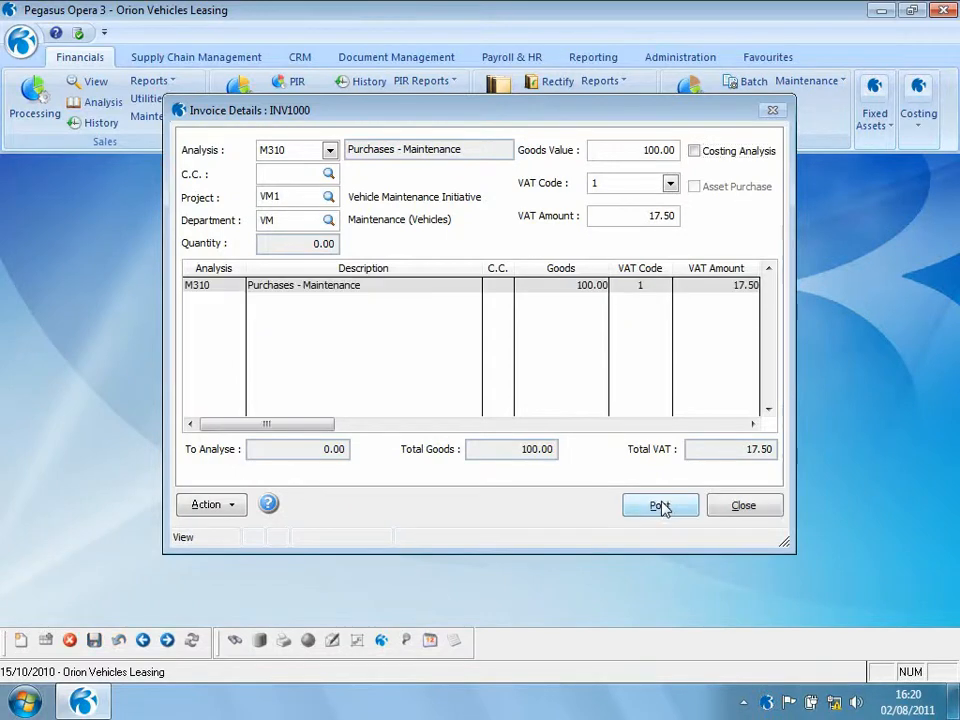
Post the invoice without capturing a document and close the supplier's purchase processing record
left_click(660, 507)
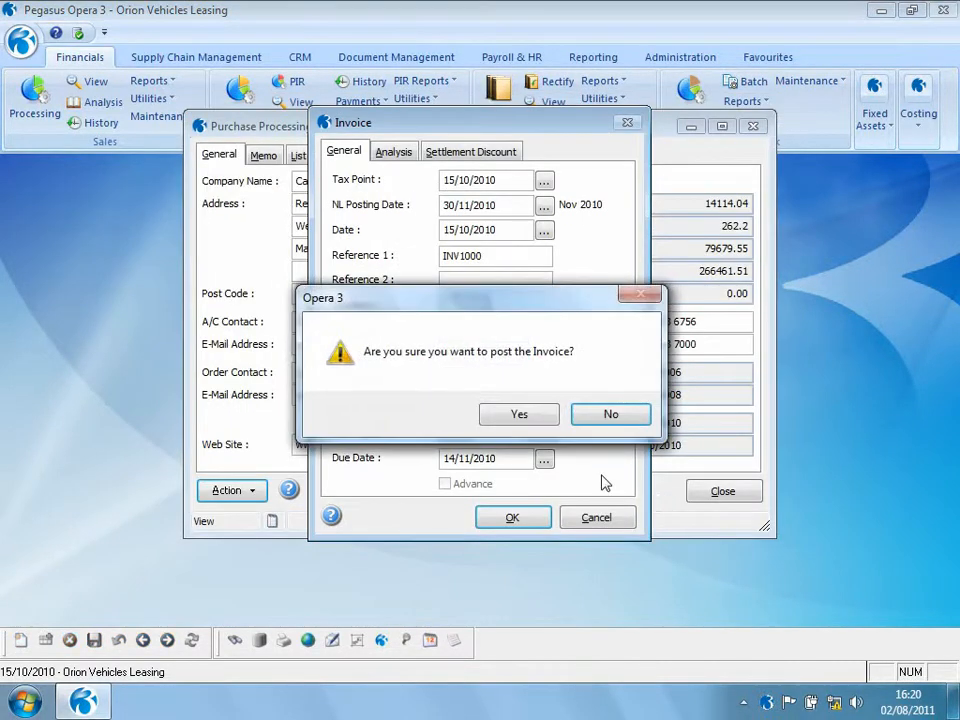
left_click(523, 417)
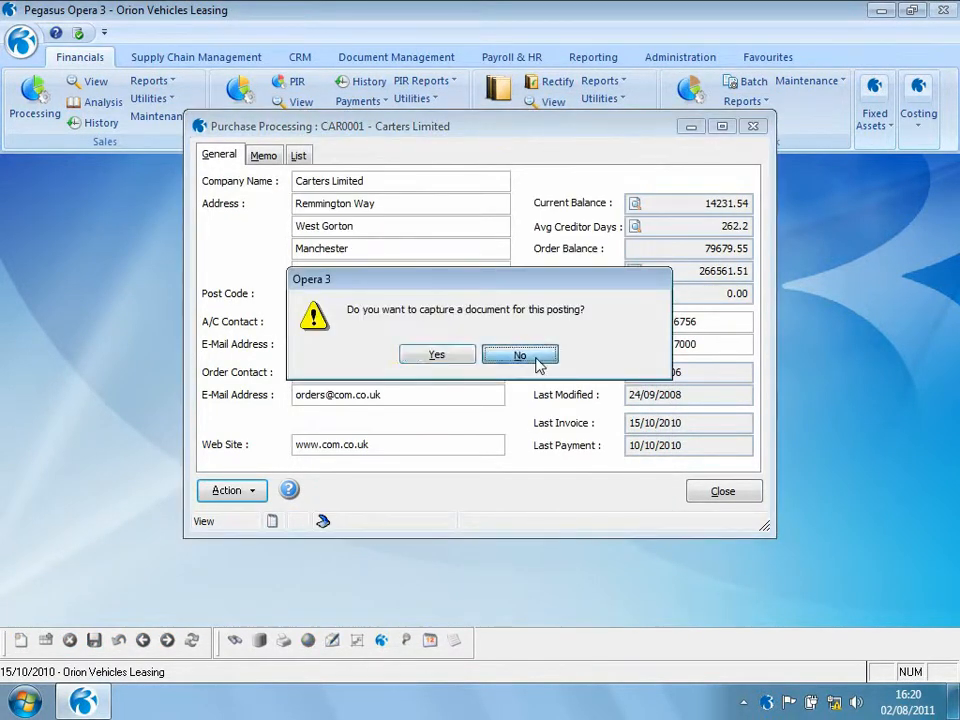
left_click(530, 360)
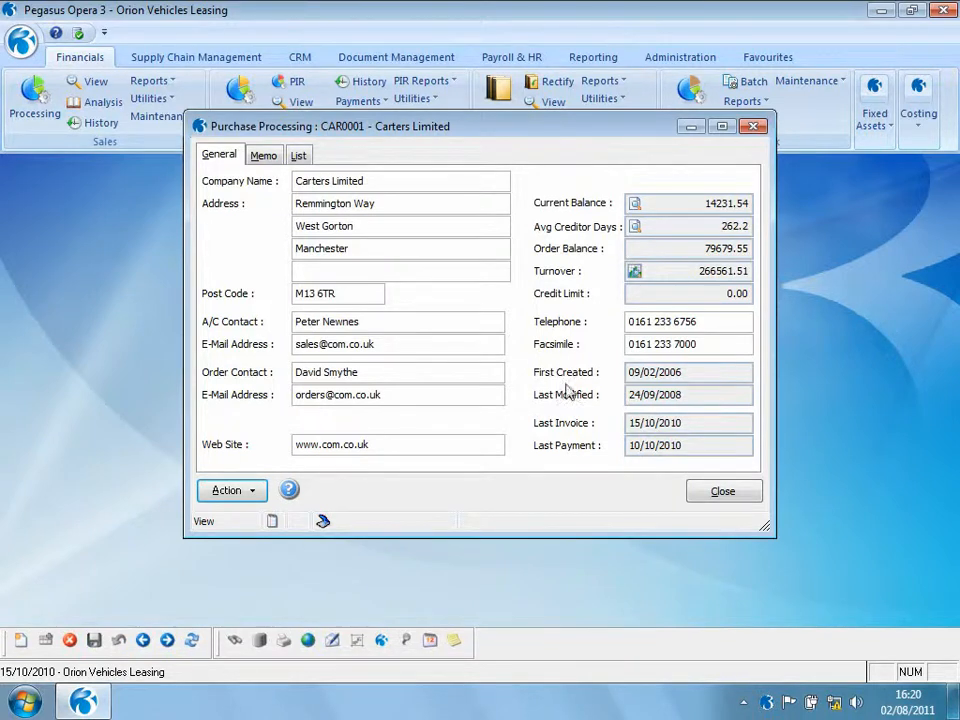
left_click(722, 492)
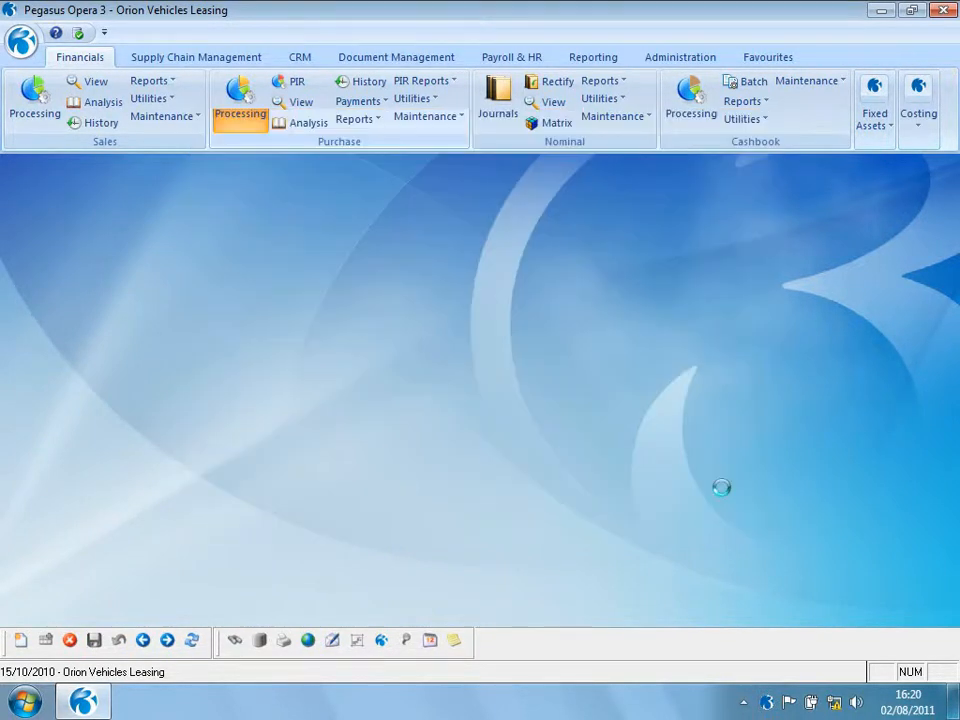
Display the nominal ledger view for 2010 from period 1 to period 11
left_click(561, 106)
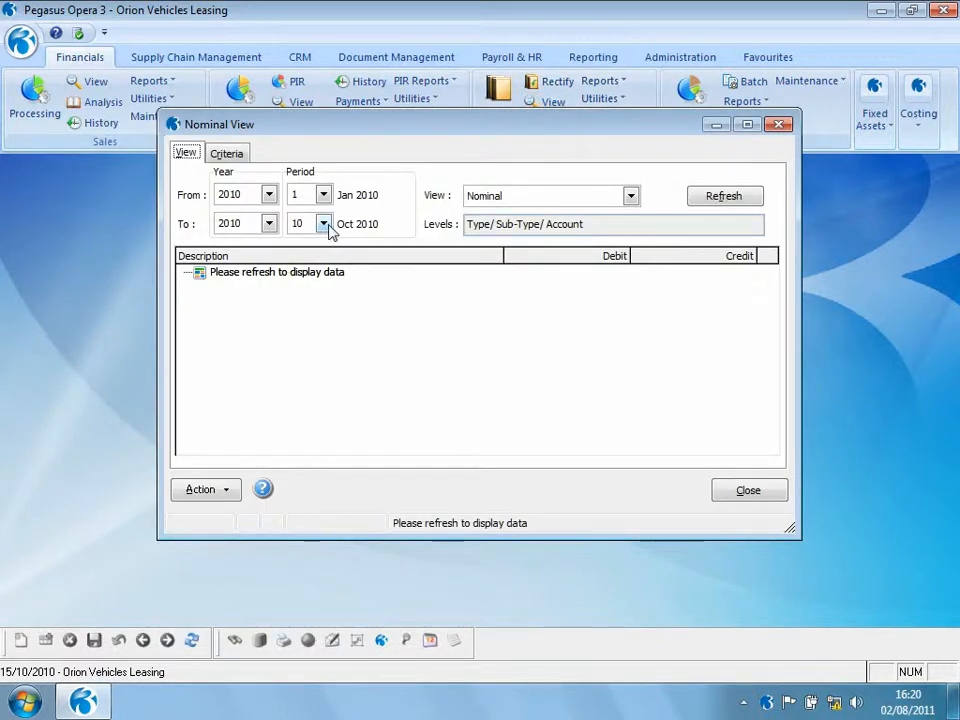
left_click(323, 224)
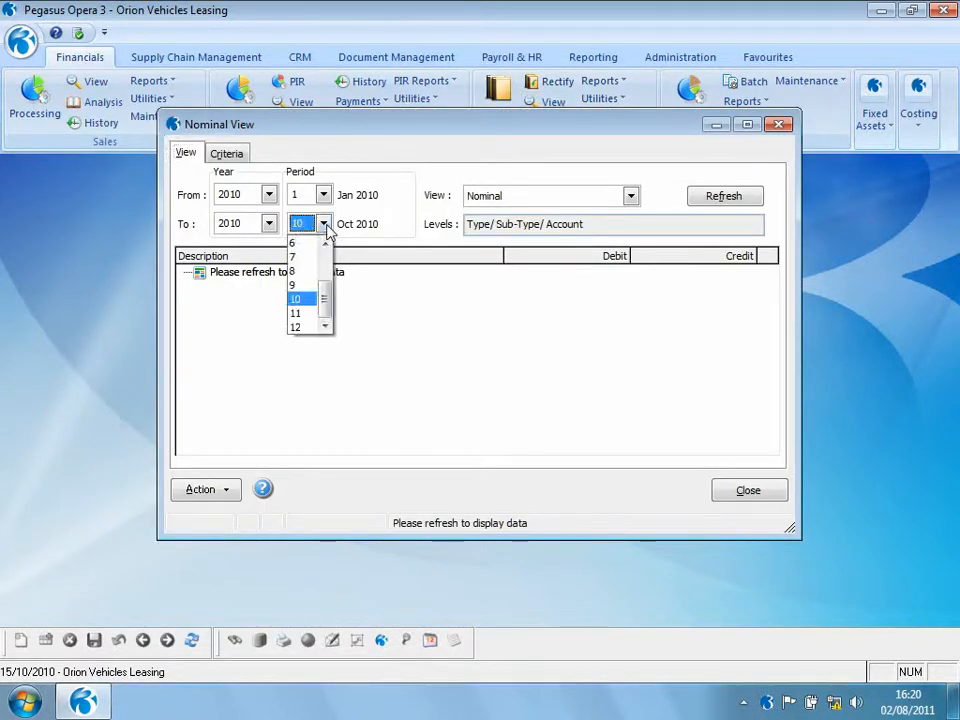
left_click(310, 313)
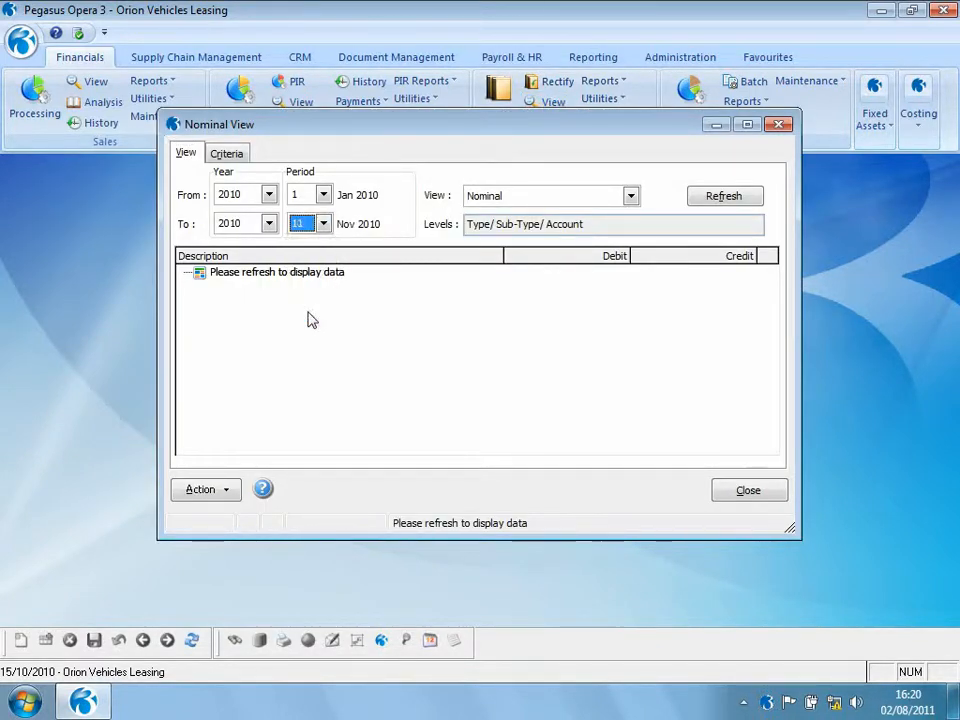
left_click(724, 197)
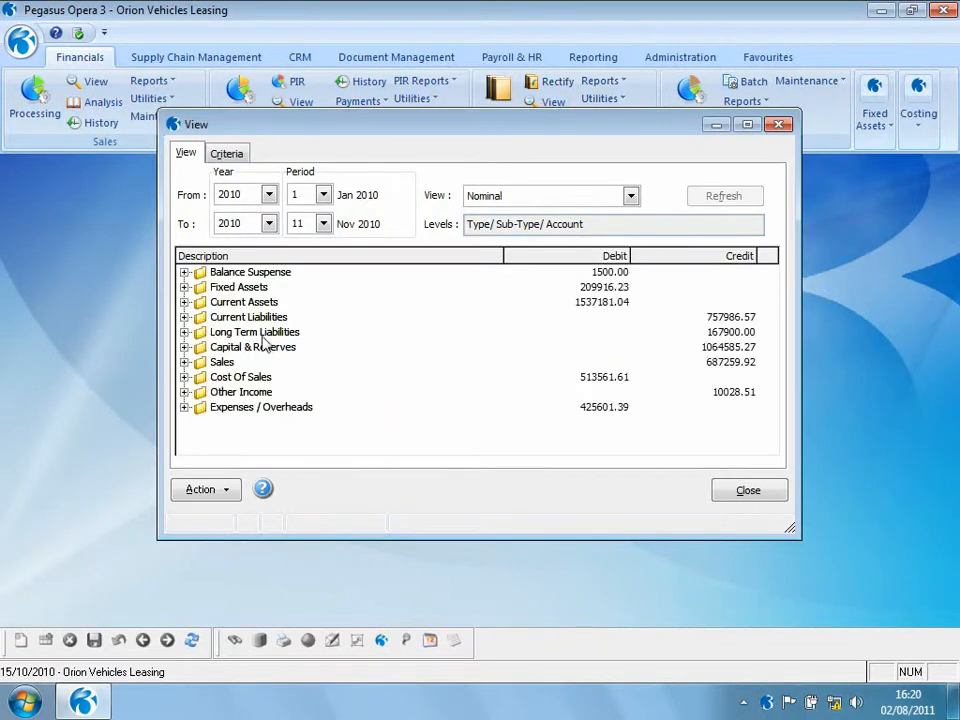
Examine the latest transactions of the Trade Creditors account under Current Liabilities, and close the nominal view
left_click(185, 317)
left_click(199, 332)
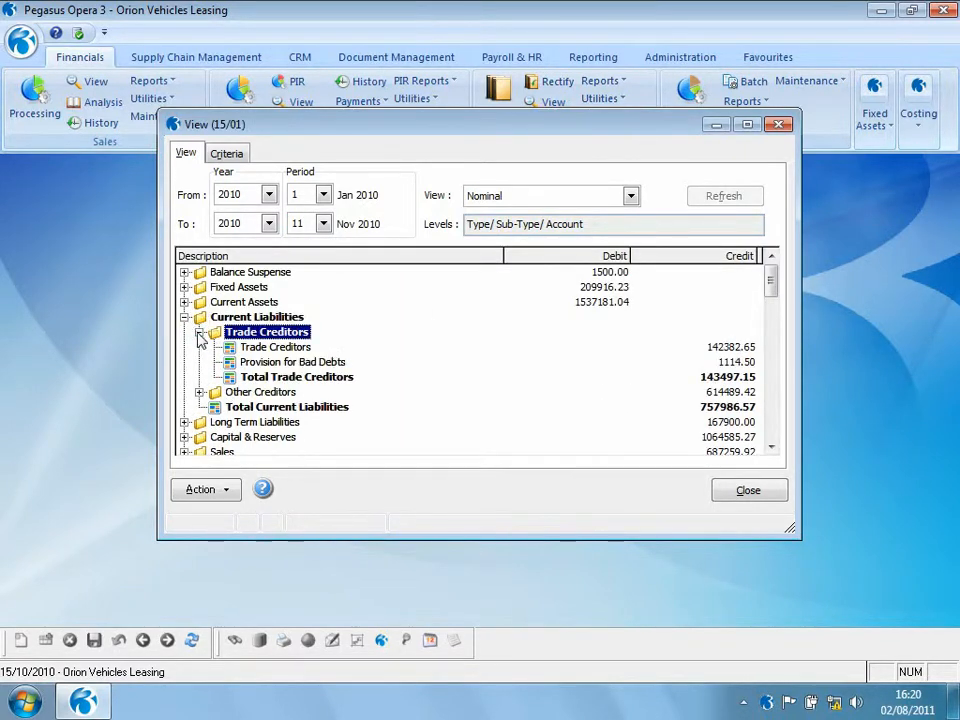
double_click(248, 346)
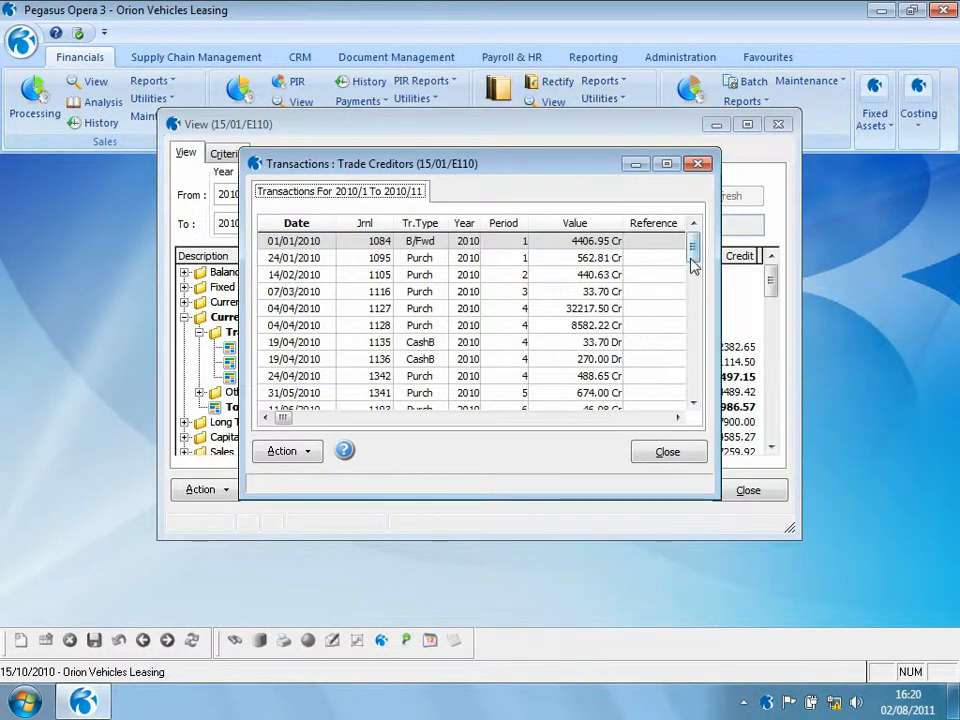
left_click_drag(692, 258, 692, 368)
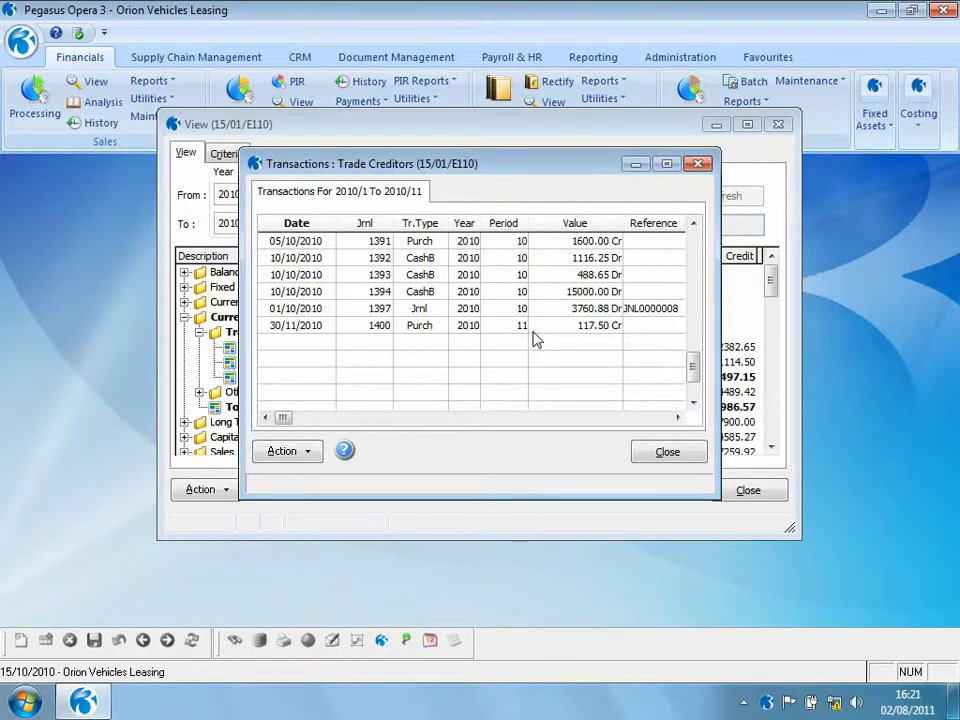
left_click(664, 452)
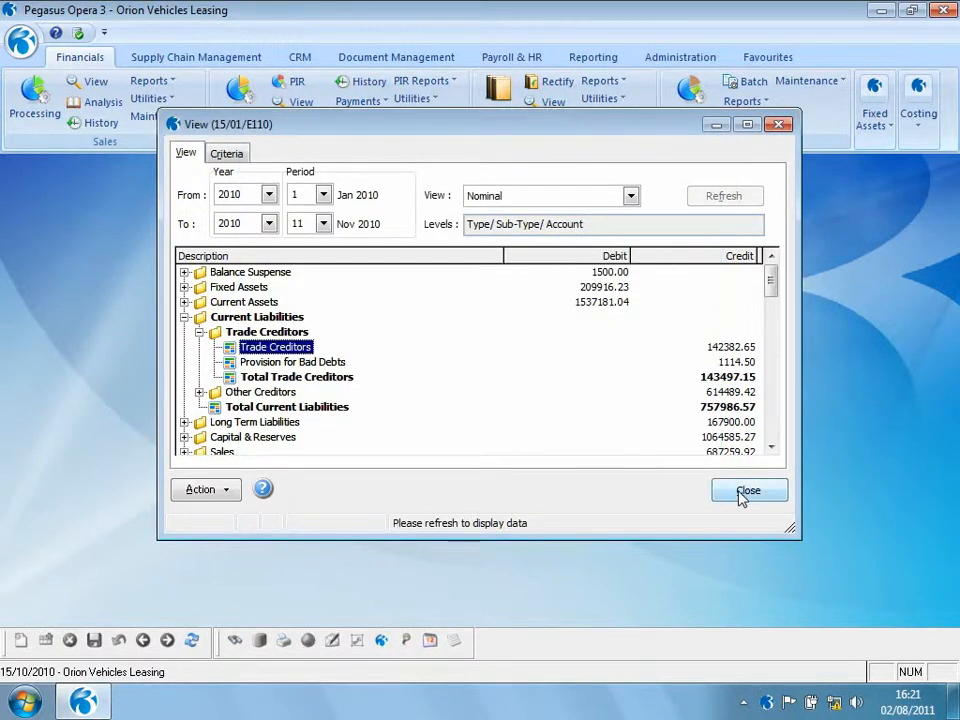
left_click(184, 317)
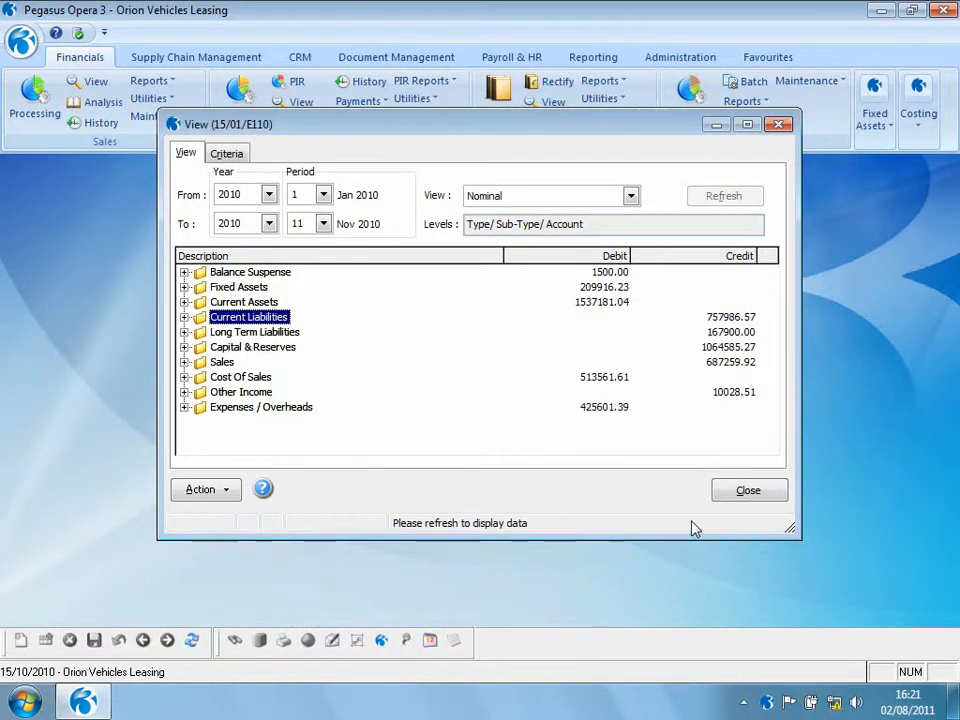
left_click(746, 492)
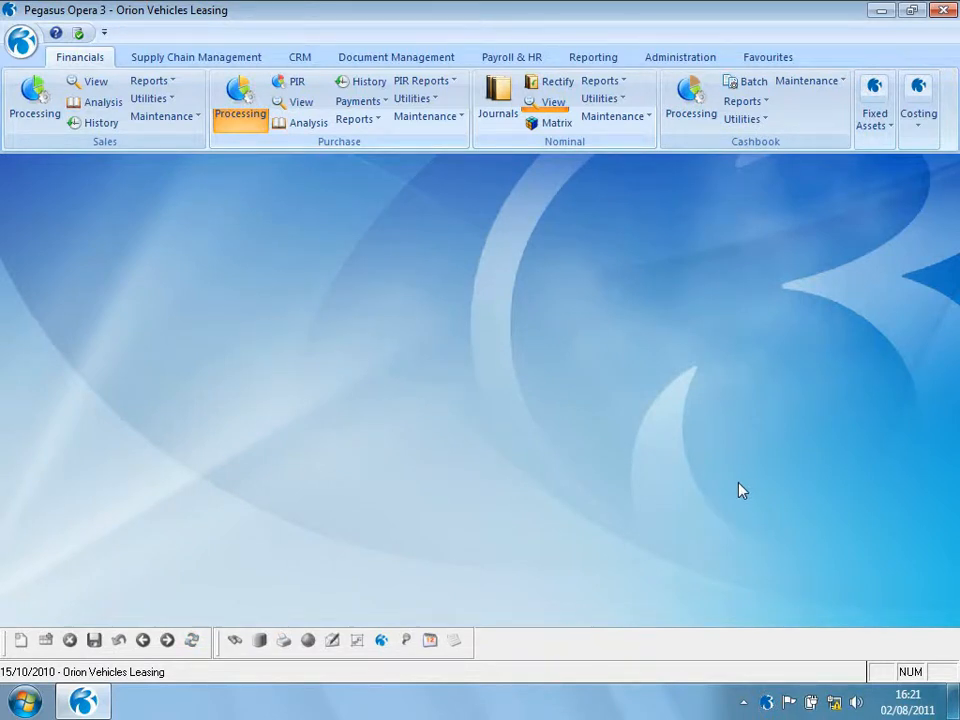
Create a nominal journal described as Test Journal, dated 15/10/2009, and open its detail lines
left_click(497, 92)
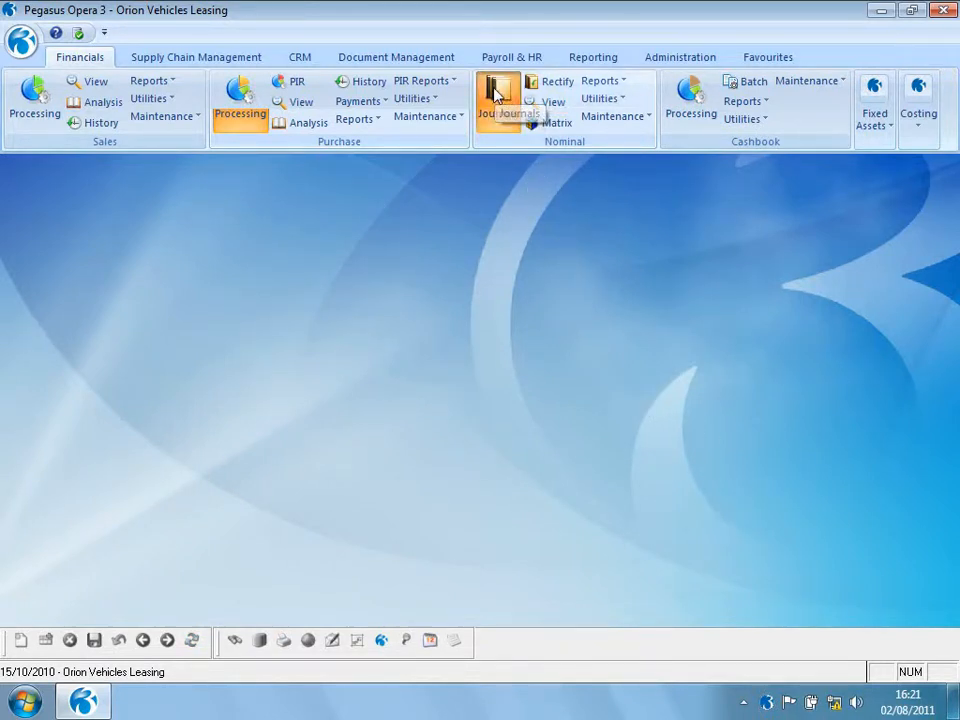
left_click(20, 641)
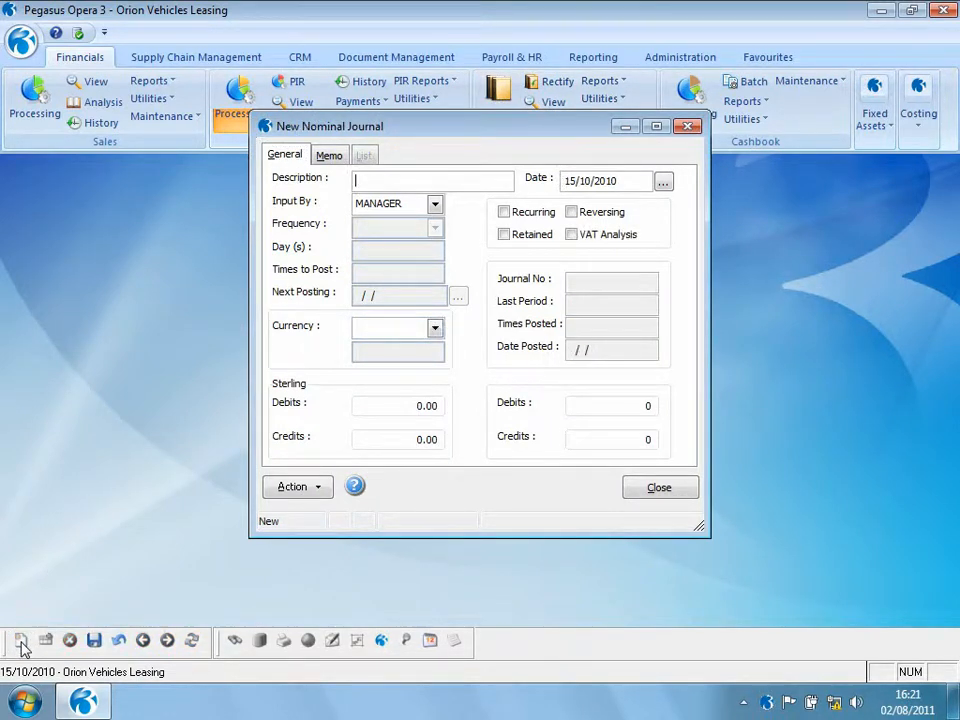
type("Test Journal")
left_click(617, 180)
key("BackSpace")
type("09")
left_click(297, 487)
left_click(355, 559)
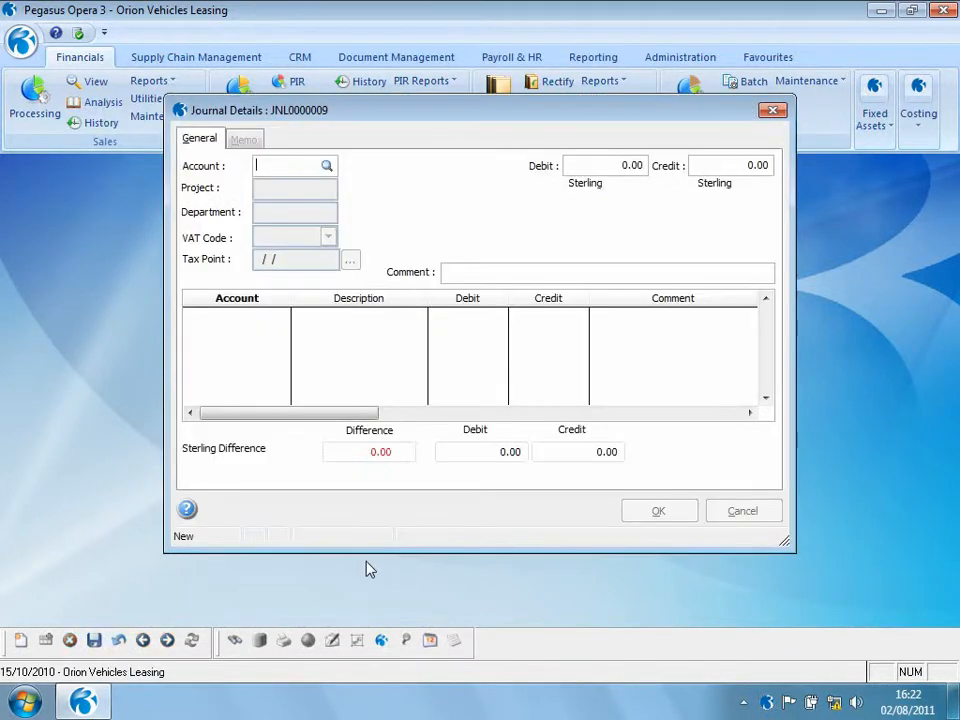
Add a journal line debiting account A110 Freehold Buildings - Cost with 100
type("a")
key("Tab")
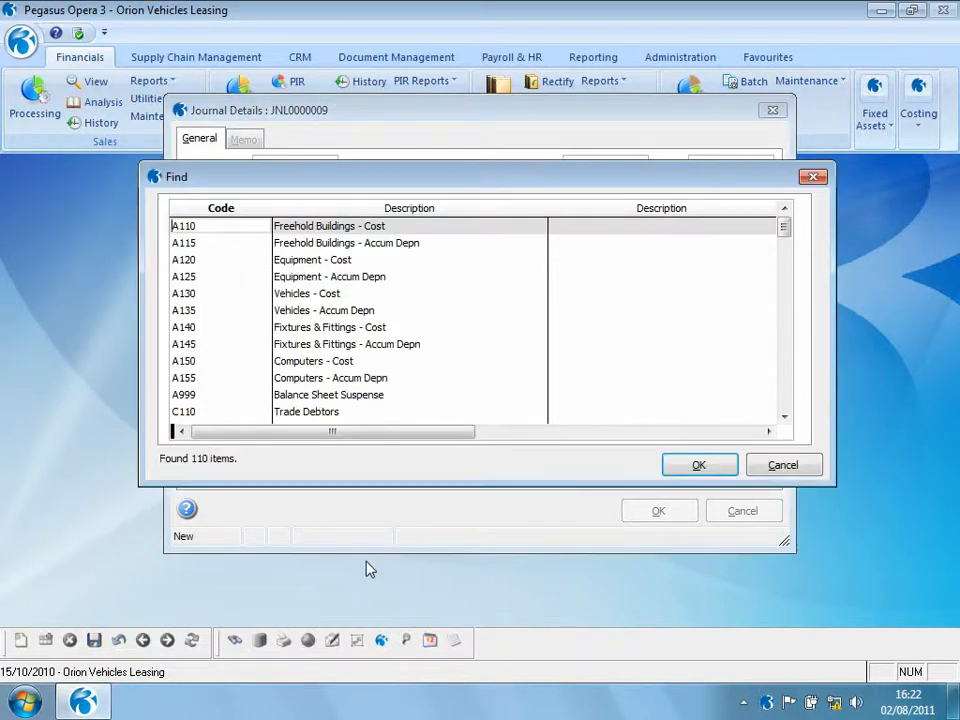
key("Return")
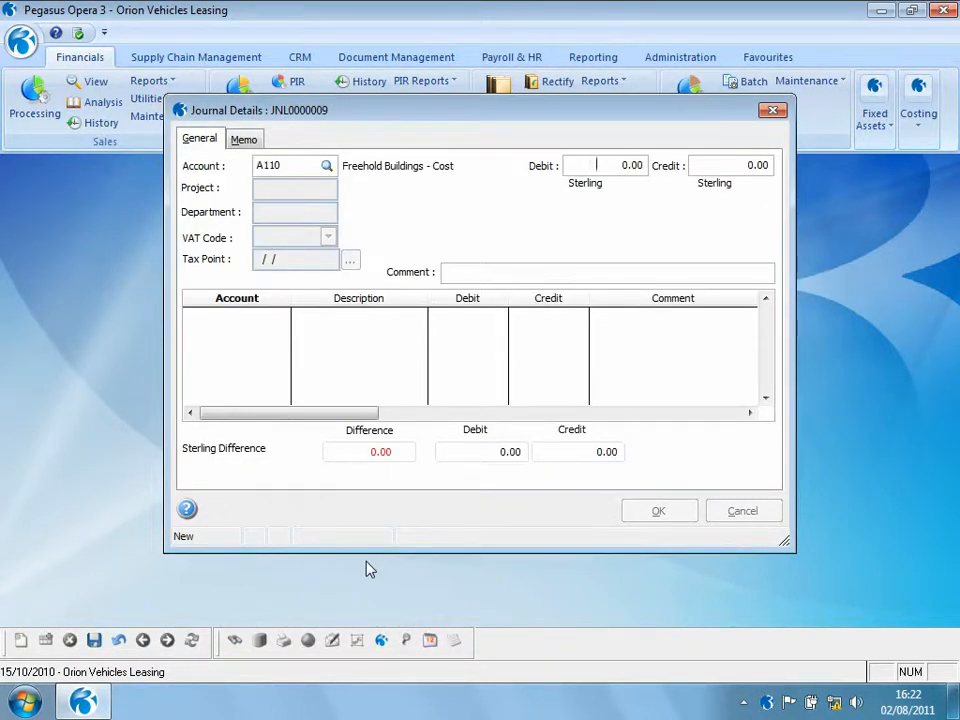
type("100")
key("Tab")
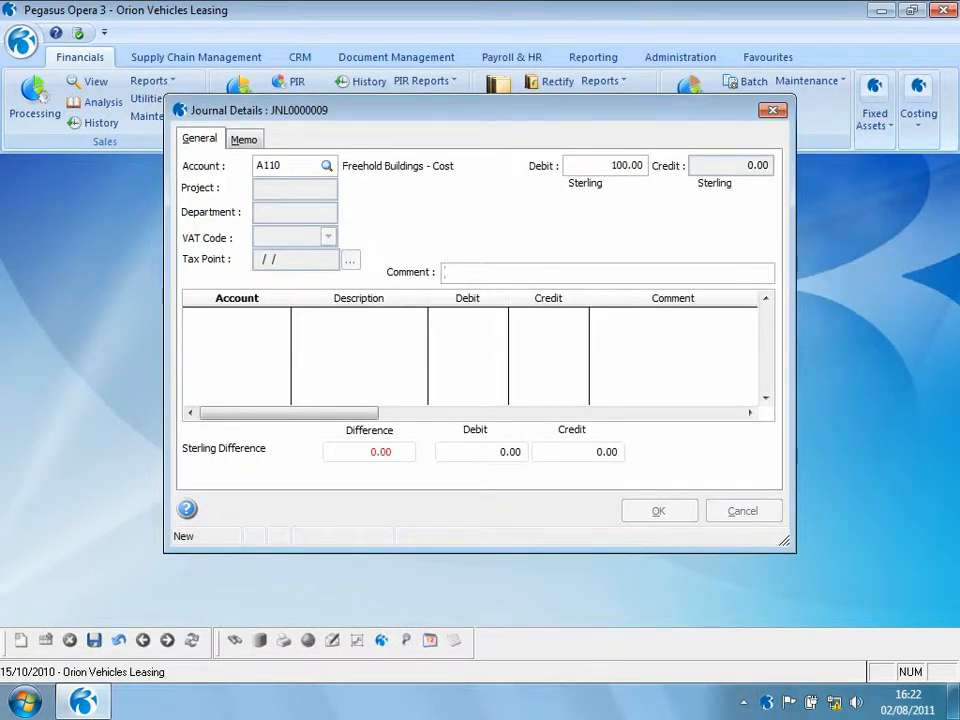
key("Return")
Add a balancing line crediting account A115 Freehold Buildings - Accum Depn with 100.00, and accept the journal details
type("?")
key("Return")
key("Down")
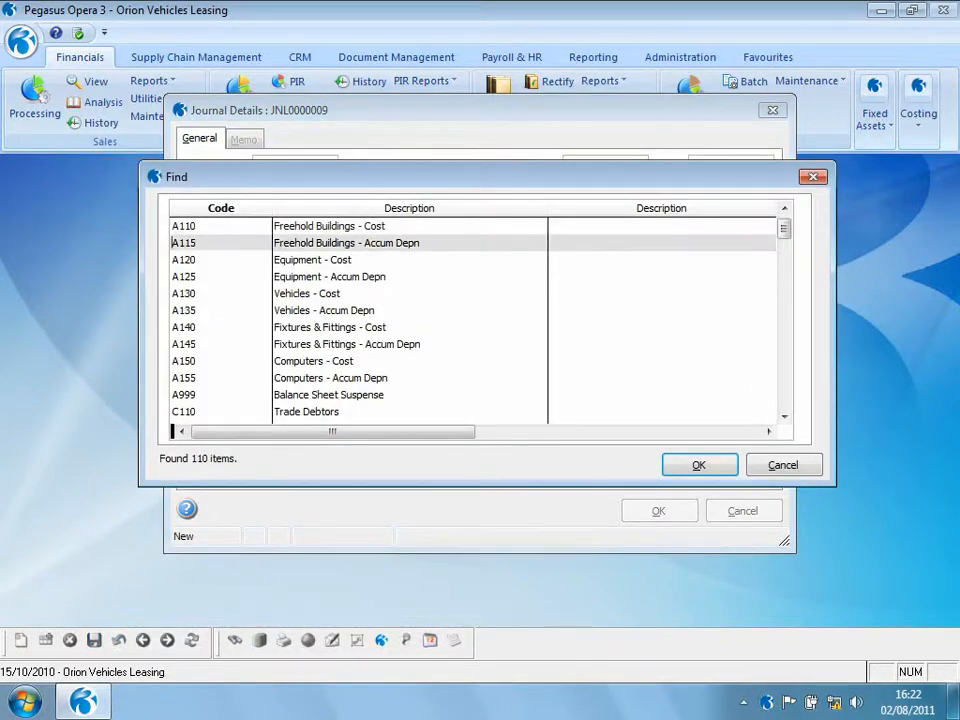
key("Return")
key("Tab")
type("100.00")
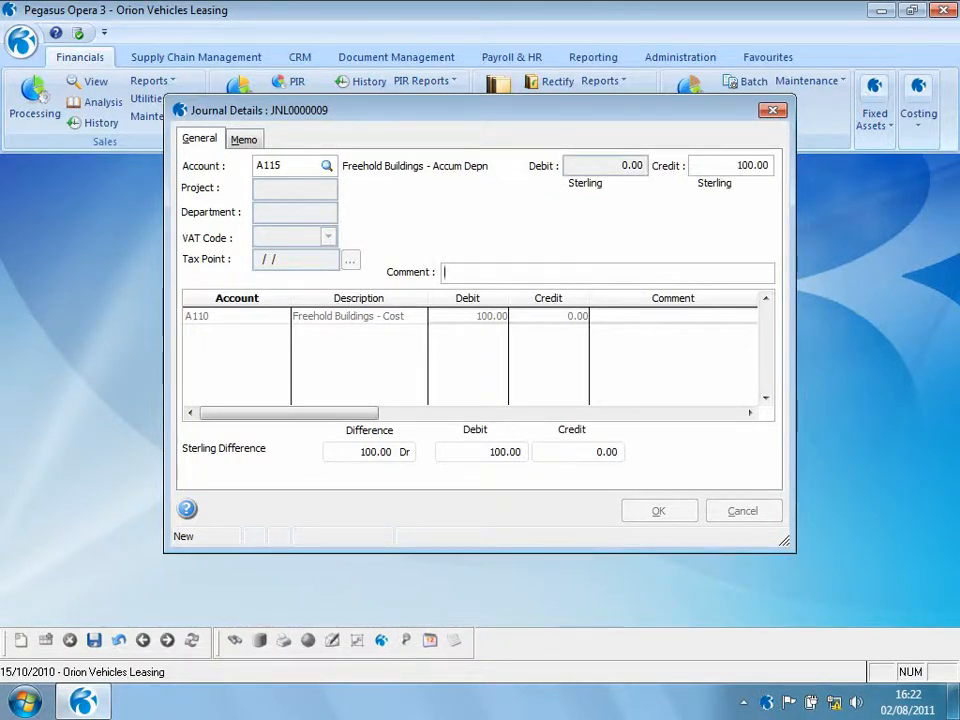
left_click(660, 511)
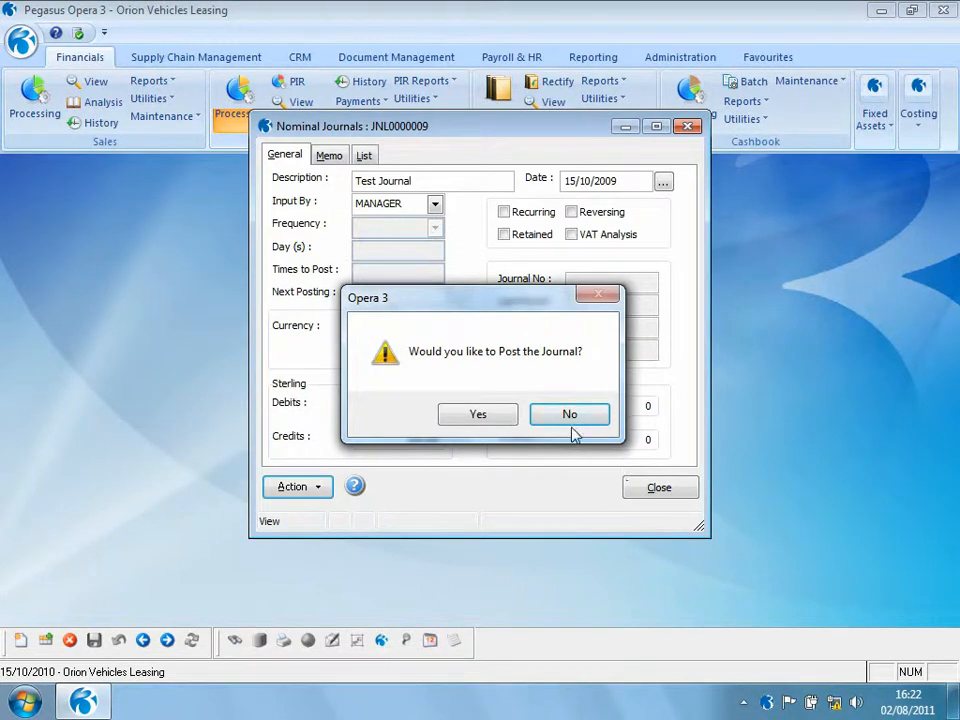
Post the journal with its posting date's year changed to 2009, accepting the posting to the previous year
left_click(495, 418)
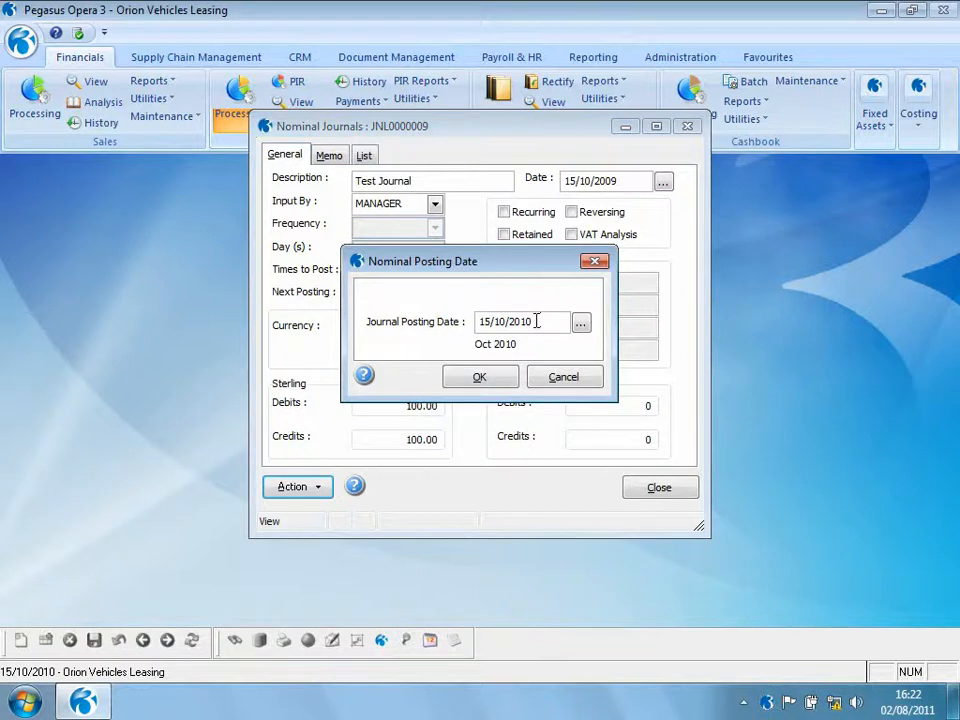
left_click(522, 321)
key("BackSpace")
left_click(484, 385)
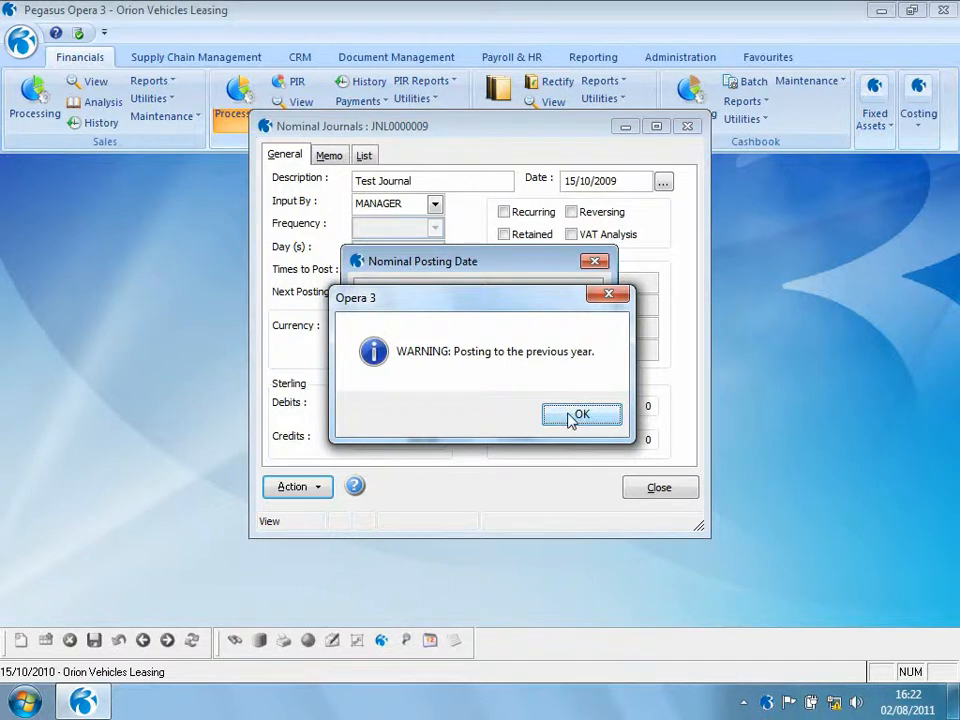
left_click(577, 418)
left_click(482, 377)
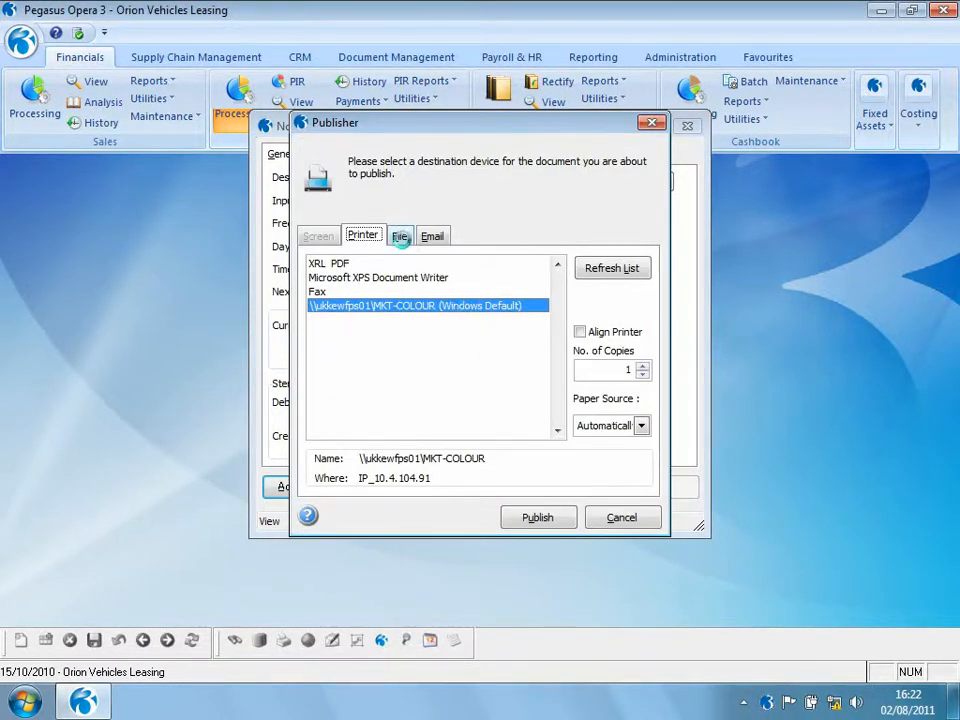
Publish the journal report as a PDF file named 1, overwriting the existing file, and close the nominal journals
left_click(399, 236)
left_click(399, 326)
type("1")
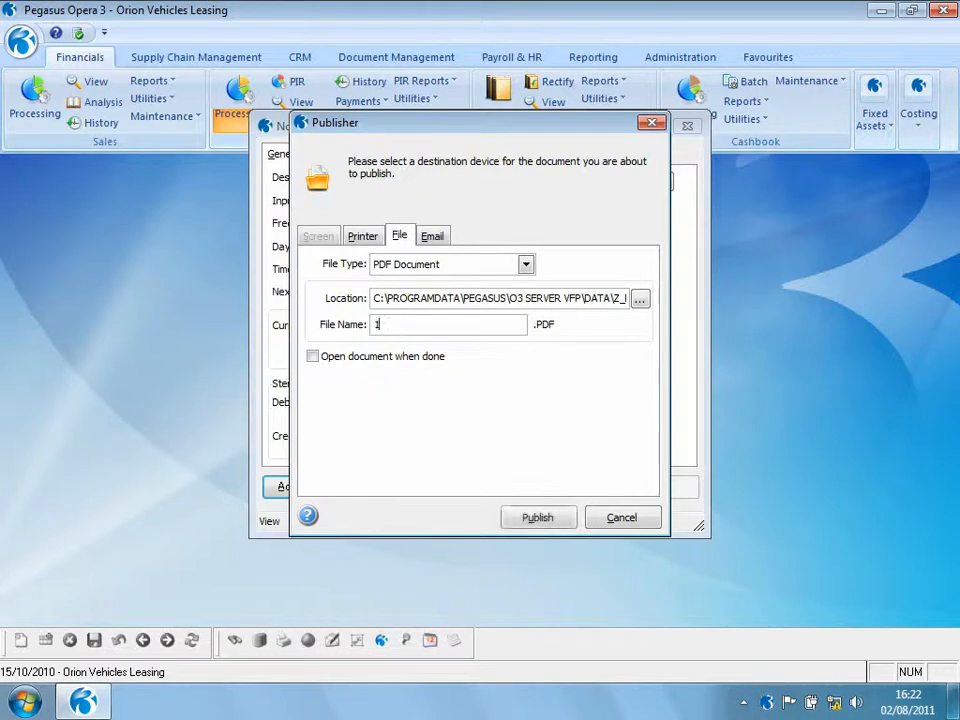
left_click(538, 519)
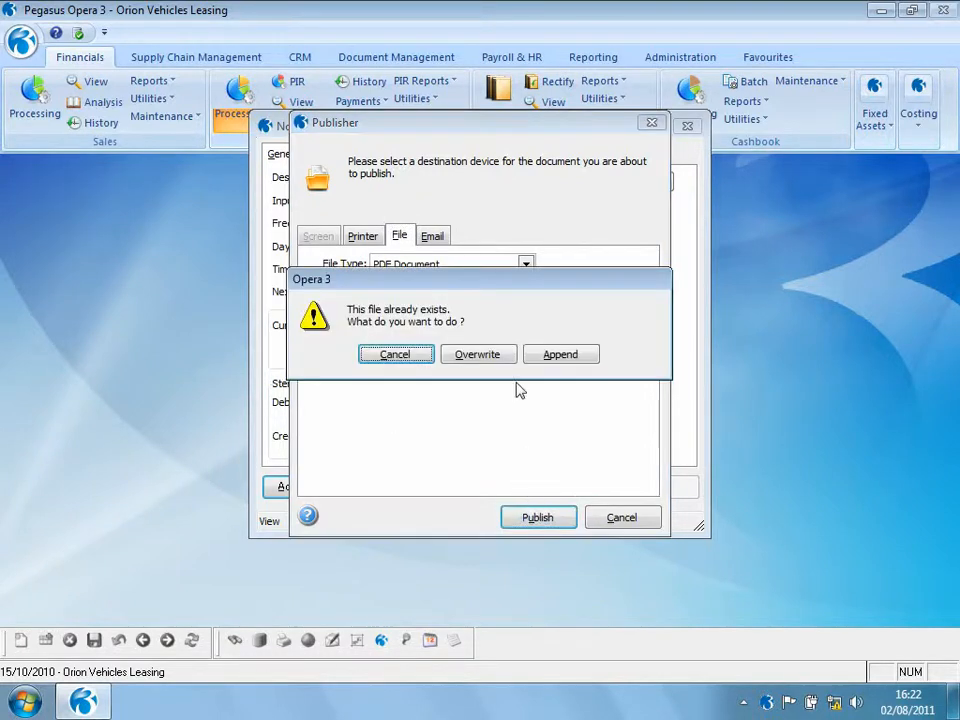
left_click(495, 354)
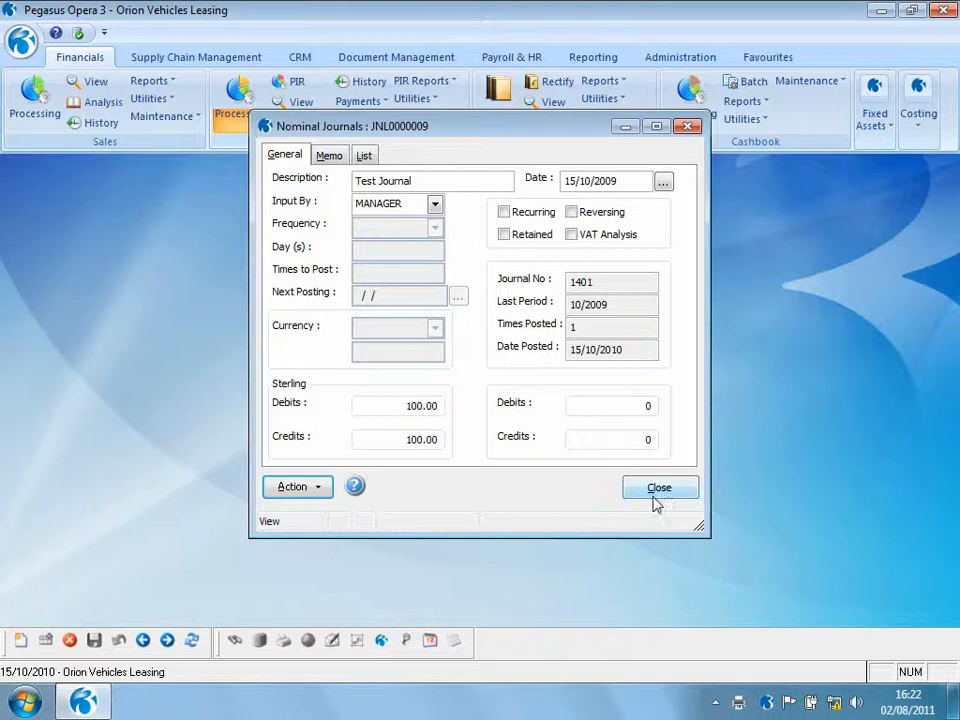
left_click(659, 489)
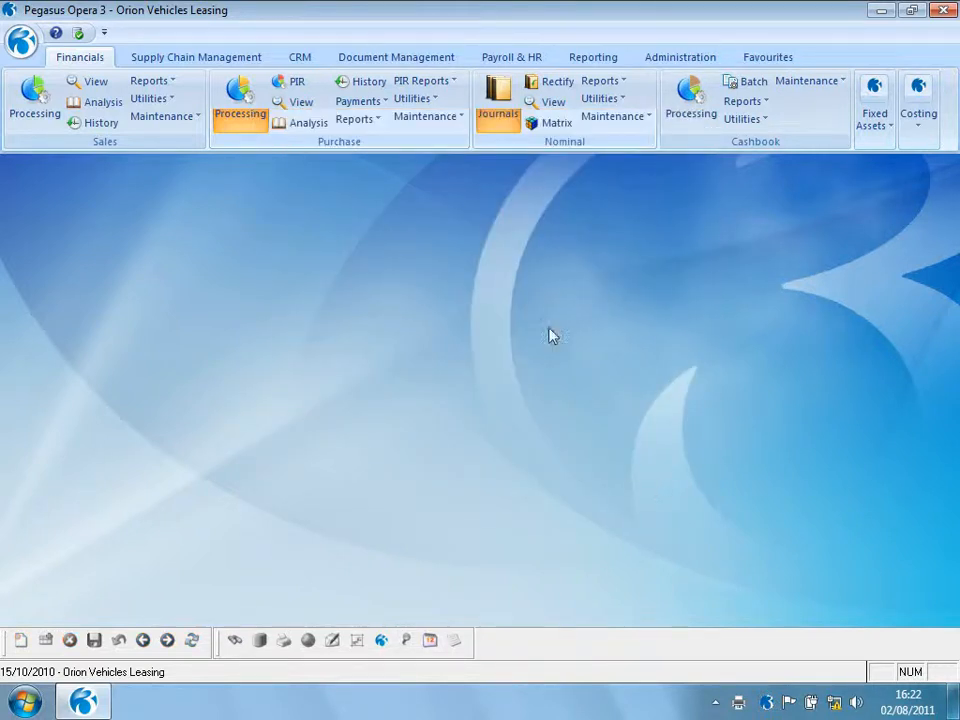
Open the nominal view and display the balances from period 1 of 2009 to period 10 of 2009
left_click(555, 104)
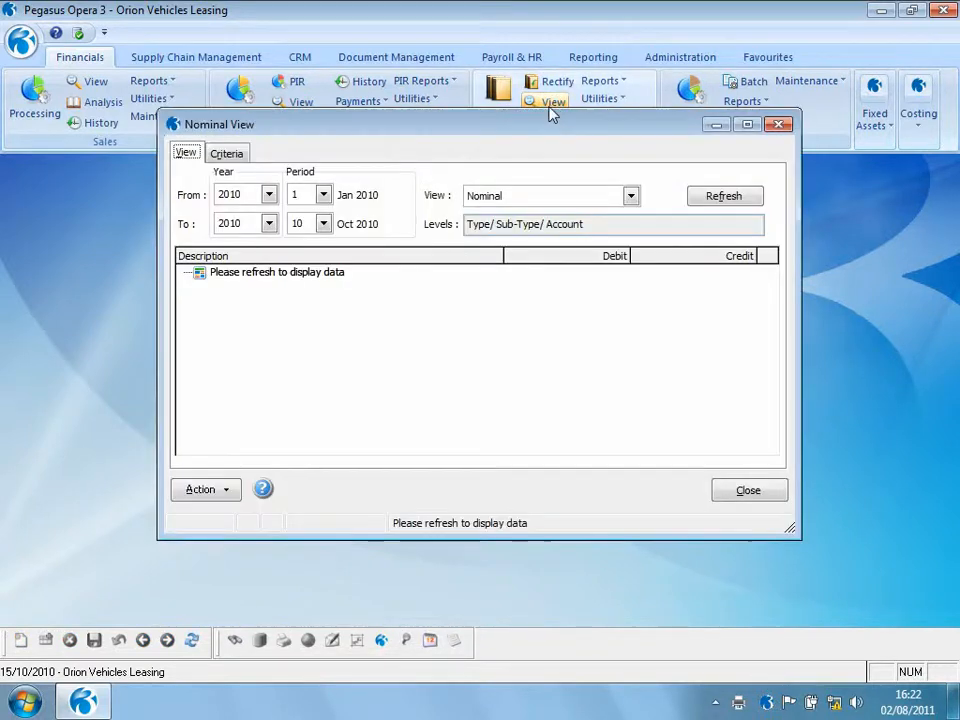
left_click(268, 194)
left_click(256, 229)
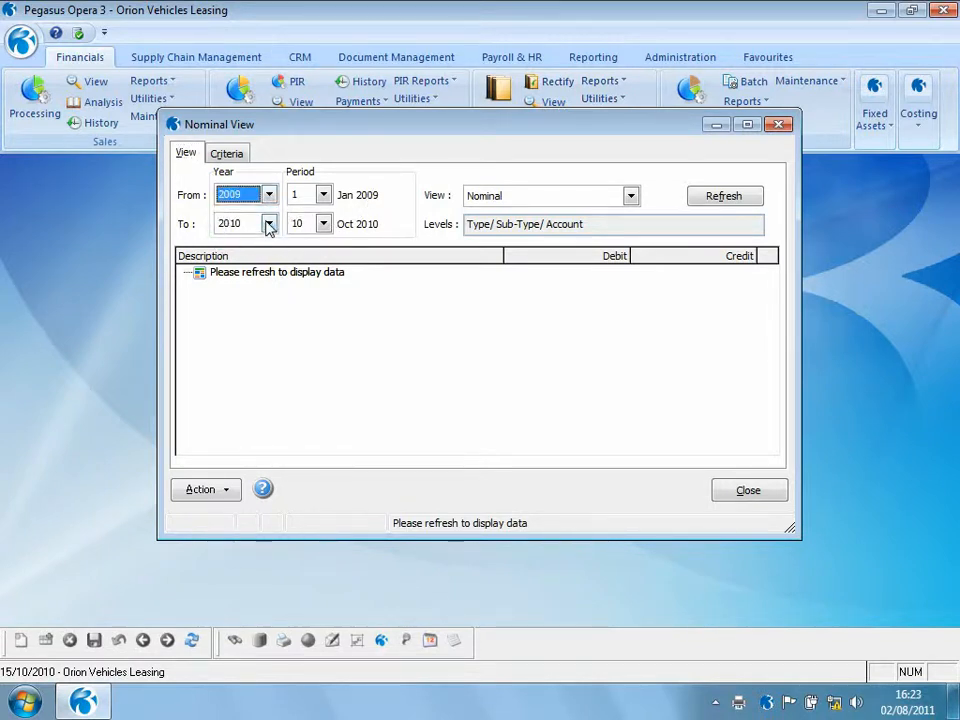
left_click(268, 223)
left_click(256, 256)
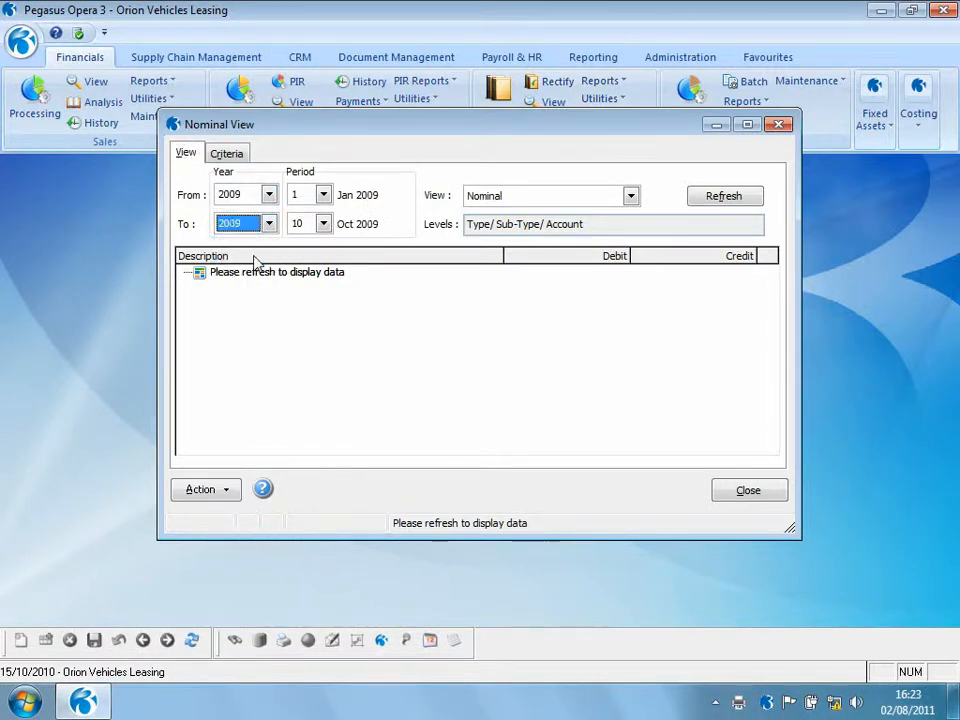
left_click(741, 198)
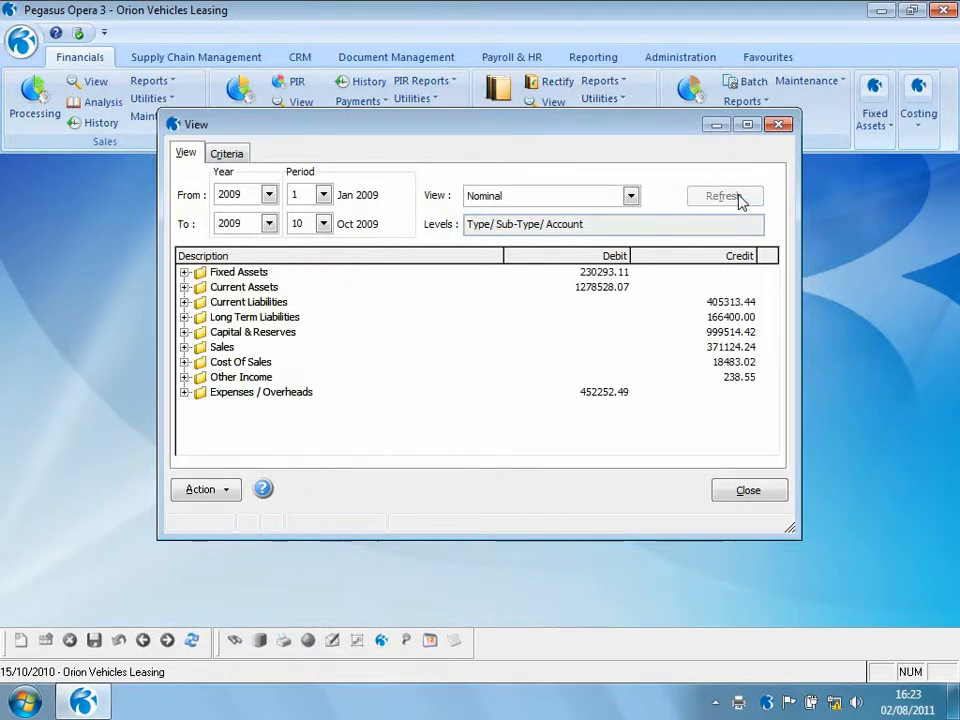
Examine the transactions of the Freehold Buildings - Cost account under Fixed Assets, and close the nominal view
left_click(184, 272)
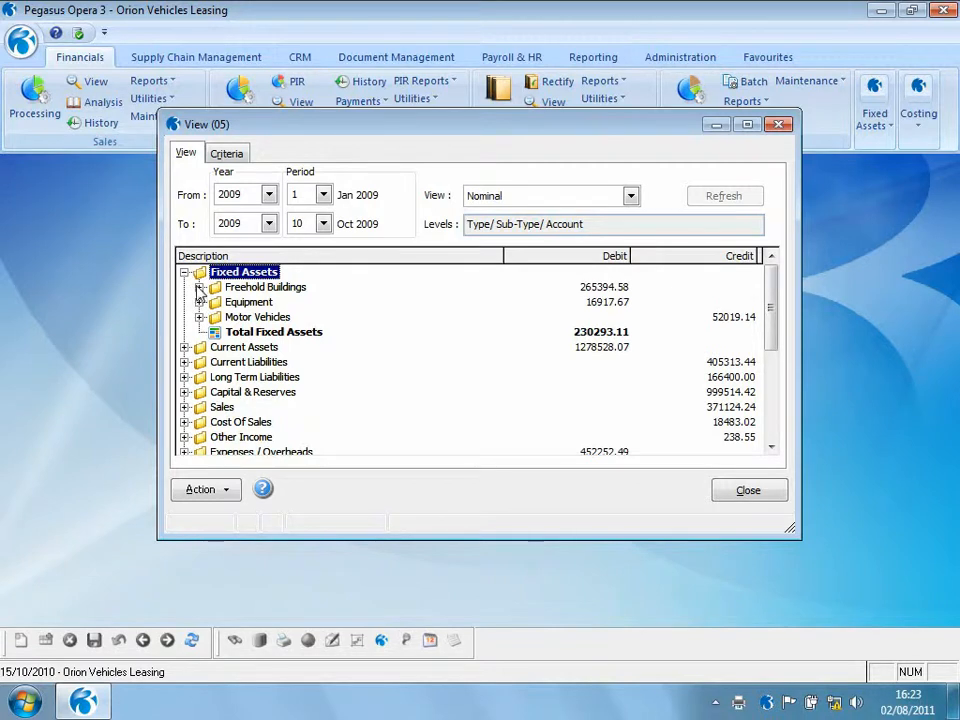
left_click(199, 287)
double_click(230, 302)
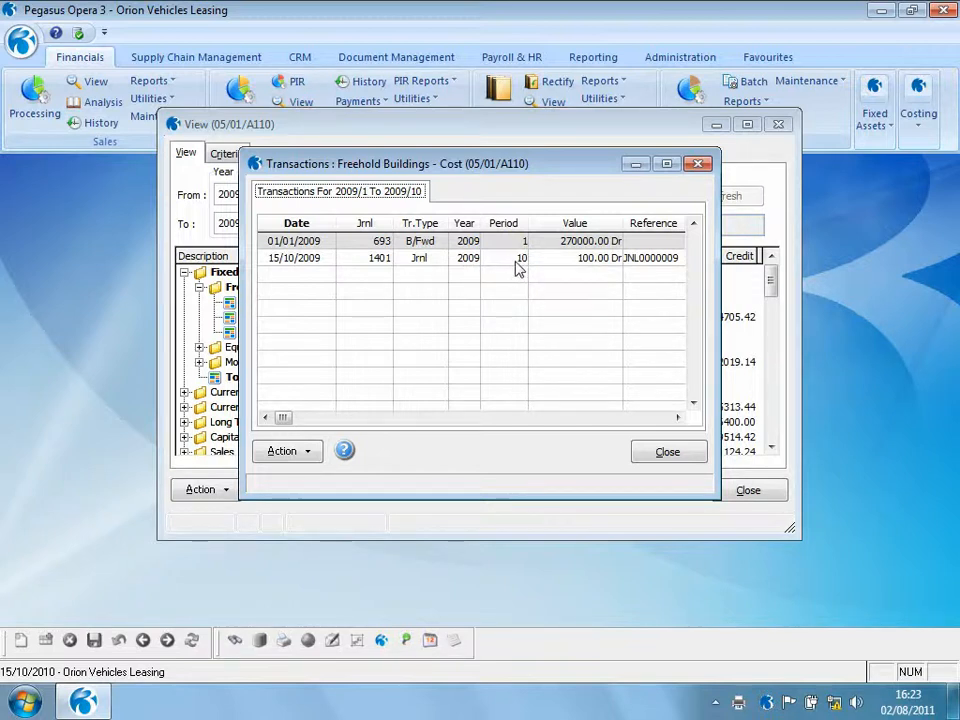
left_click(684, 456)
left_click(747, 491)
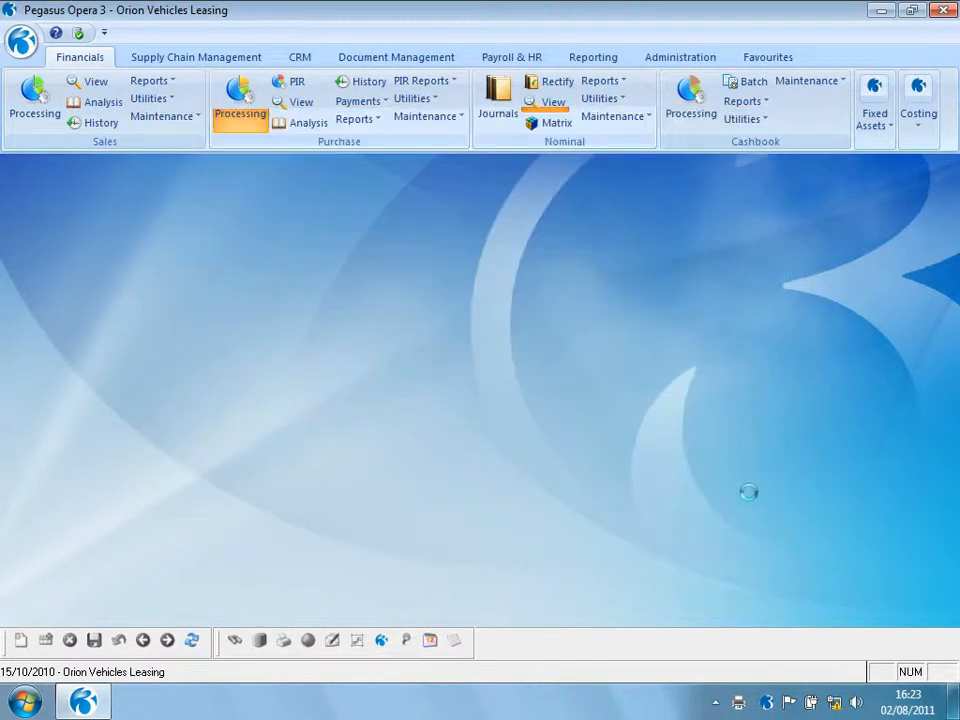